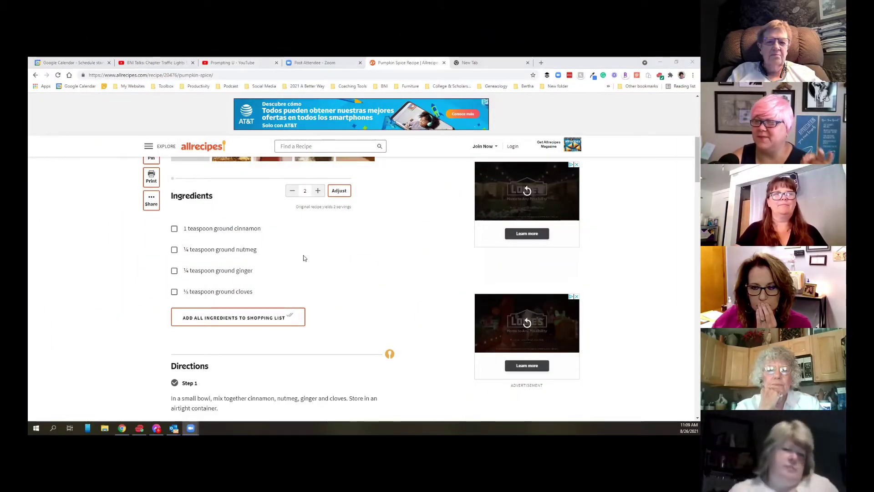
pyautogui.scroll(2, 303, 254)
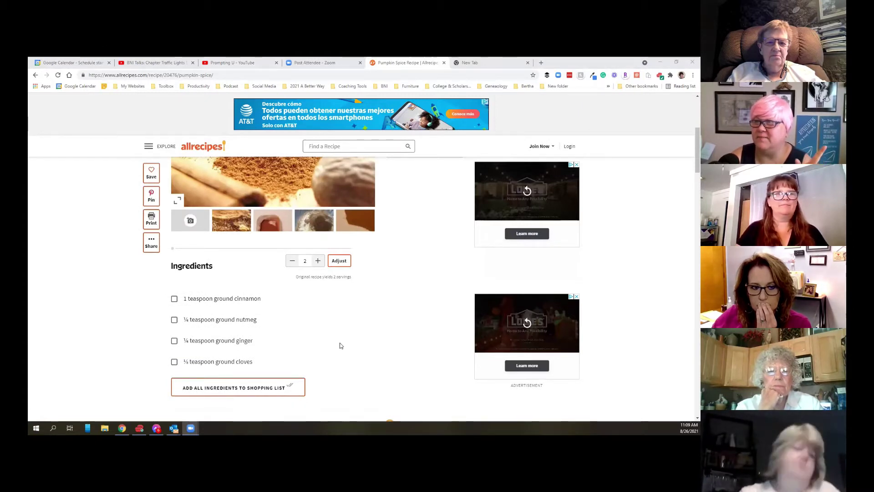
pyautogui.scroll(-2, 341, 349)
# - Search Google for 'pumpkin spice mix in' from a new tab
pyautogui.click(479, 63)
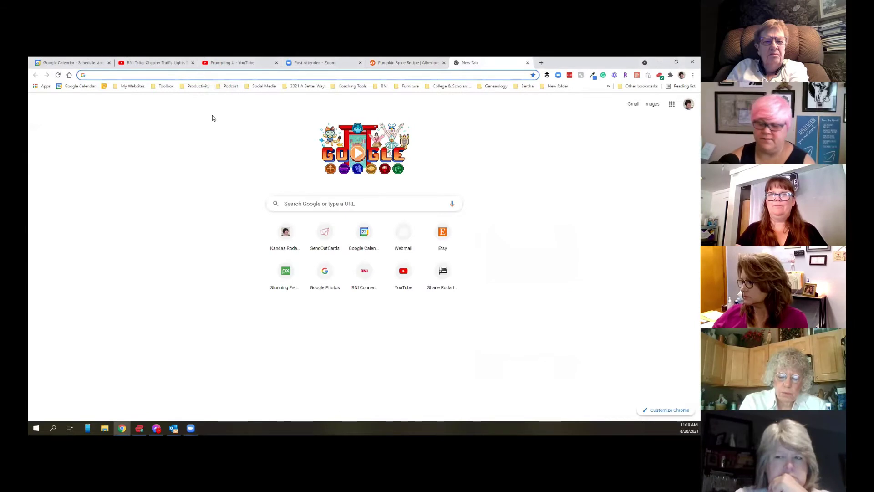
pyautogui.write('pump')
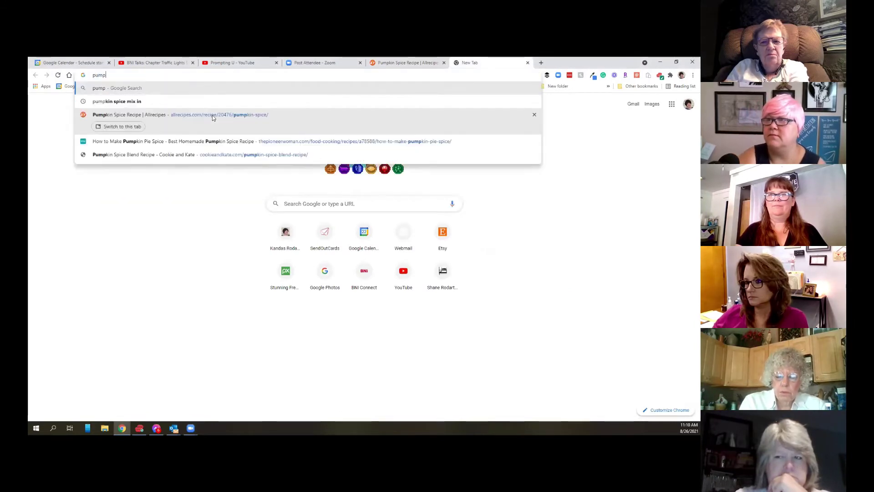
pyautogui.write('kli')
pyautogui.press('BackSpace')
pyautogui.press('BackSpace')
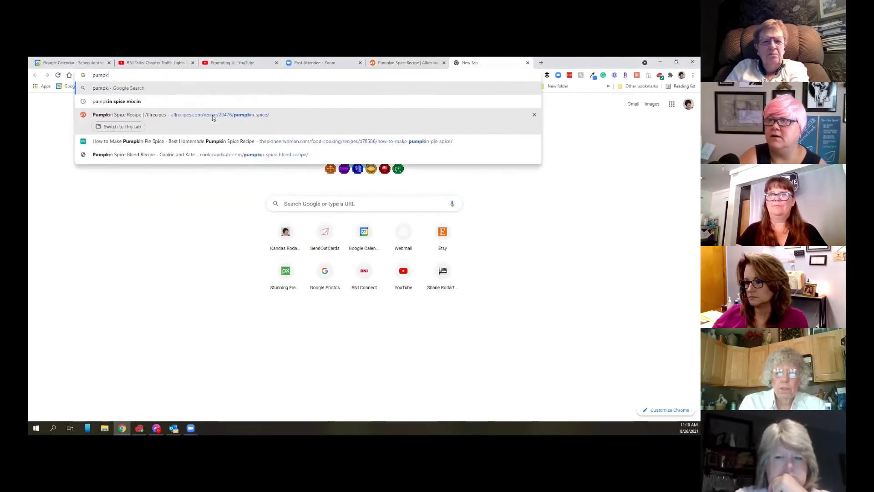
pyautogui.write('in')
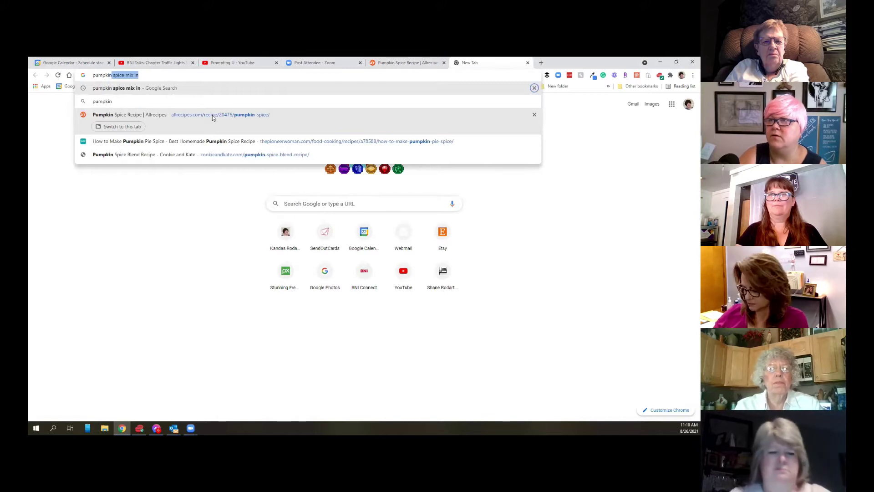
pyautogui.press('Return')
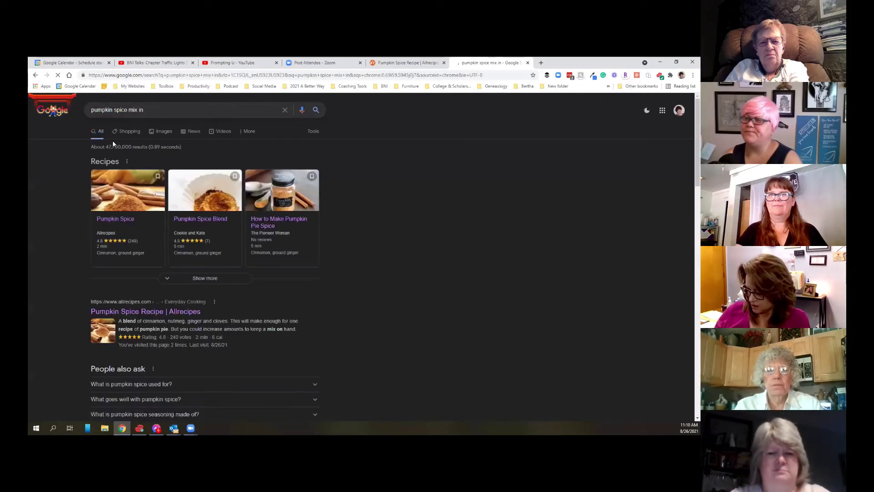
# - Open The Pioneer Woman's pumpkin pie spice recipe and compare it with the Allrecipes one
pyautogui.click(260, 226)
pyautogui.scroll(-2, 254, 226)
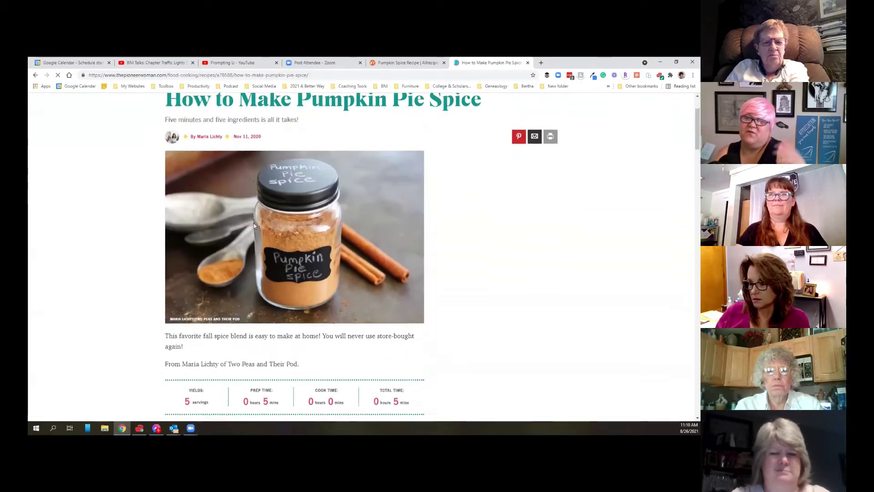
pyautogui.scroll(-3, 254, 225)
pyautogui.scroll(-2, 274, 226)
pyautogui.scroll(-1, 302, 229)
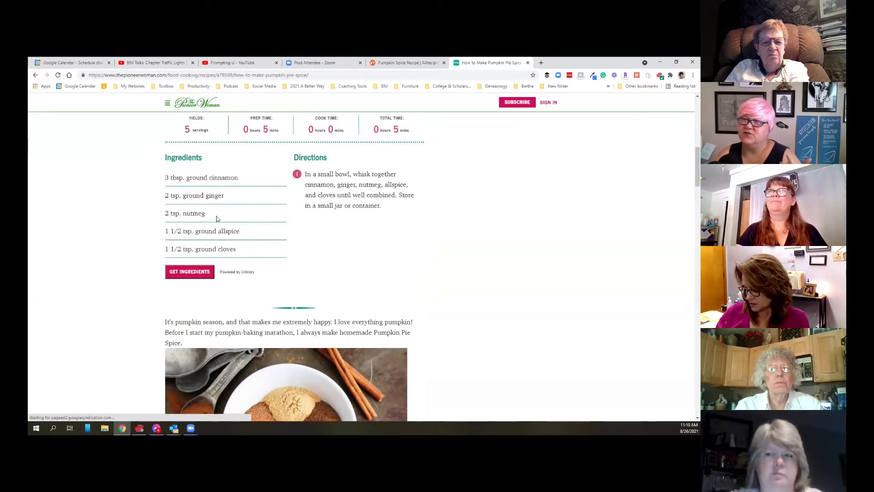
pyautogui.click(393, 62)
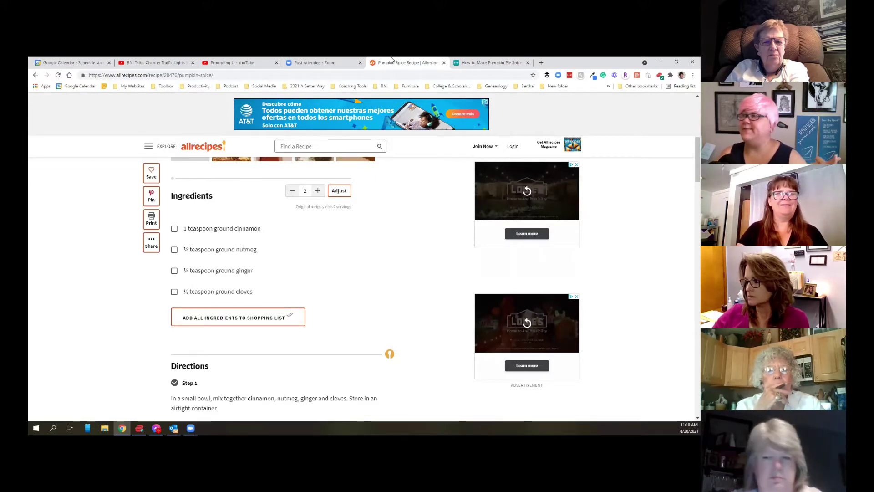
pyautogui.click(484, 63)
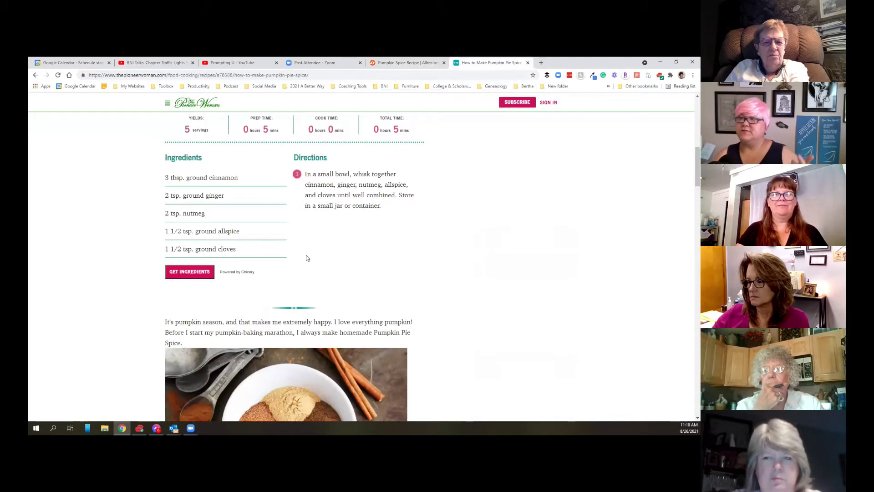
pyautogui.scroll(1, 307, 259)
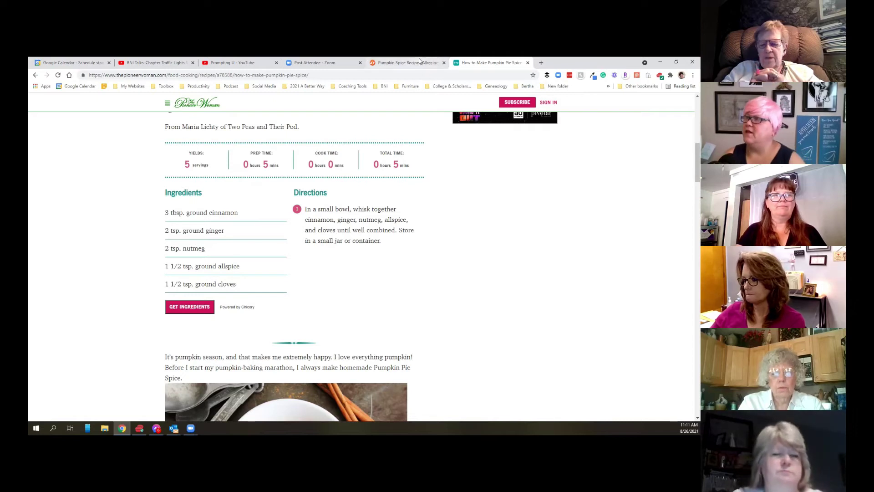
# - Go to canva.com and create a custom-size blank design of 6 × 4 inches
pyautogui.click(542, 63)
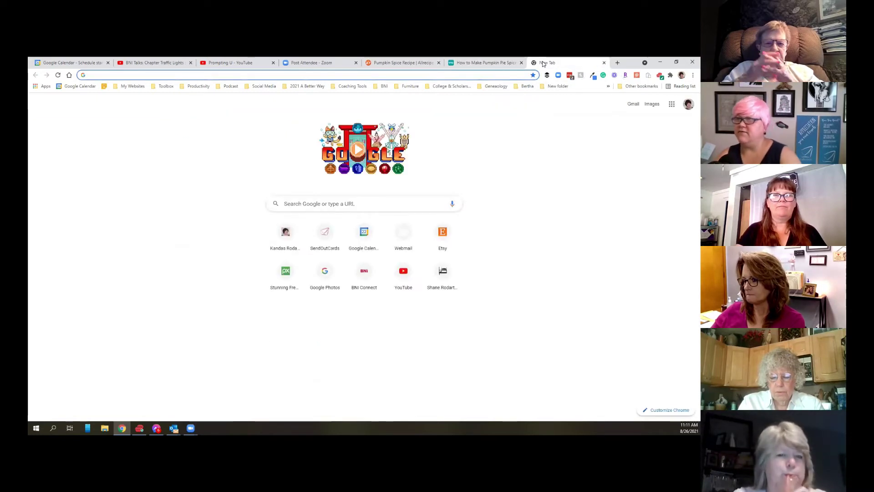
pyautogui.write('canva.com')
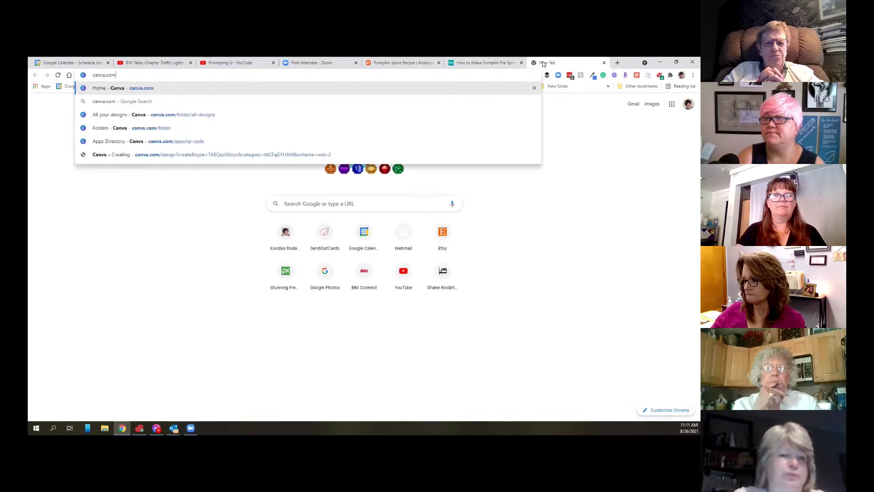
pyautogui.press('Return')
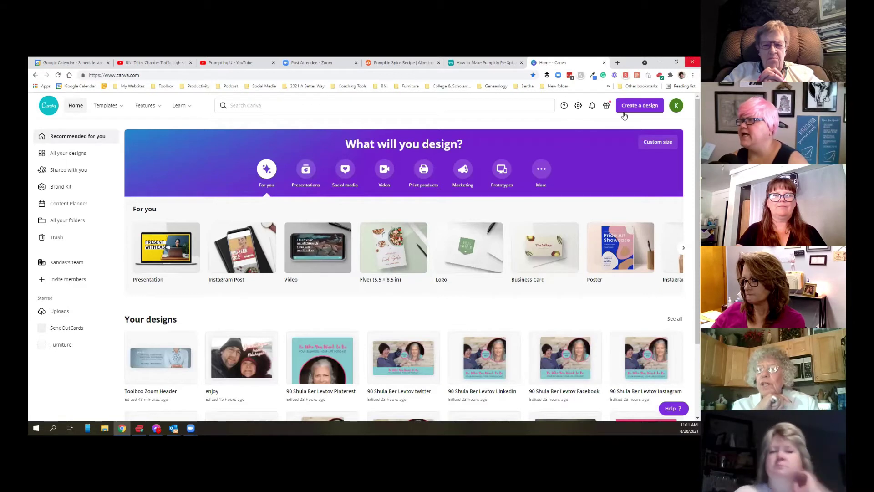
pyautogui.click(641, 104)
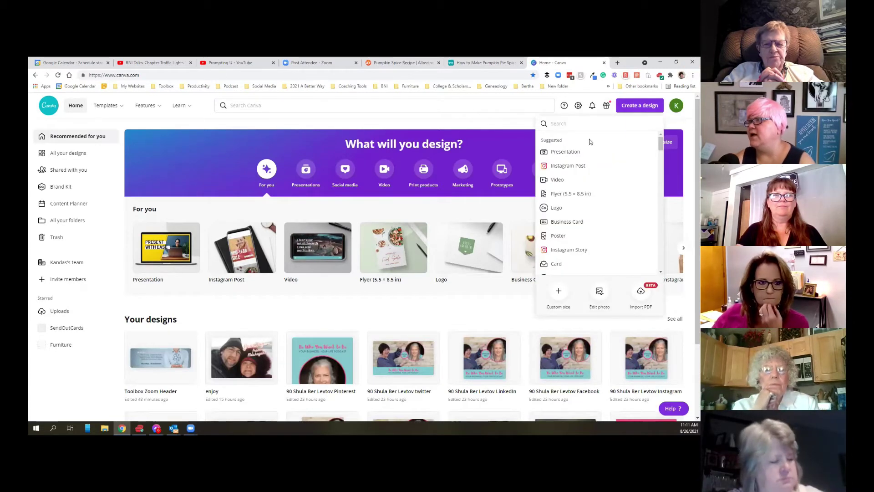
pyautogui.click(559, 291)
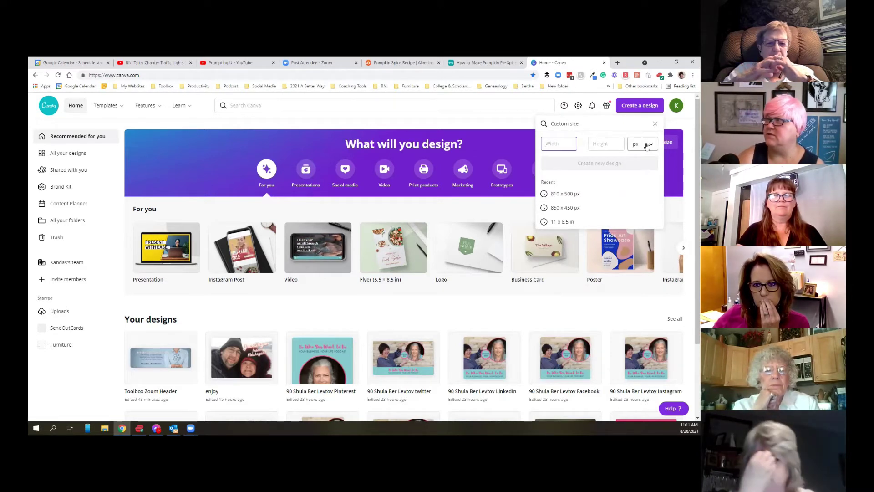
pyautogui.click(647, 145)
pyautogui.click(643, 158)
pyautogui.click(568, 144)
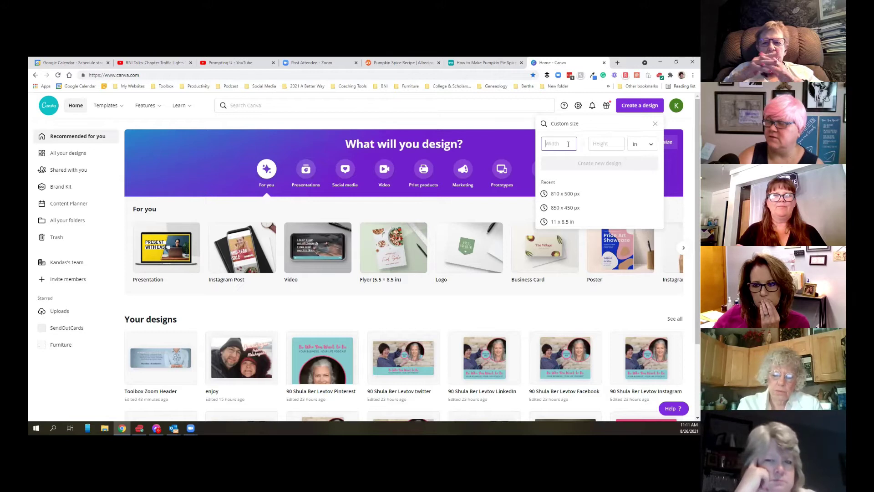
pyautogui.write('64')
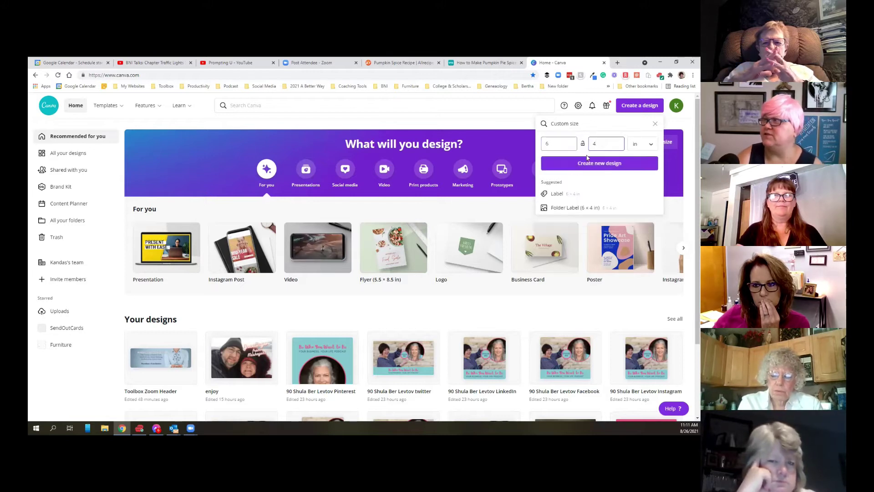
pyautogui.click(578, 163)
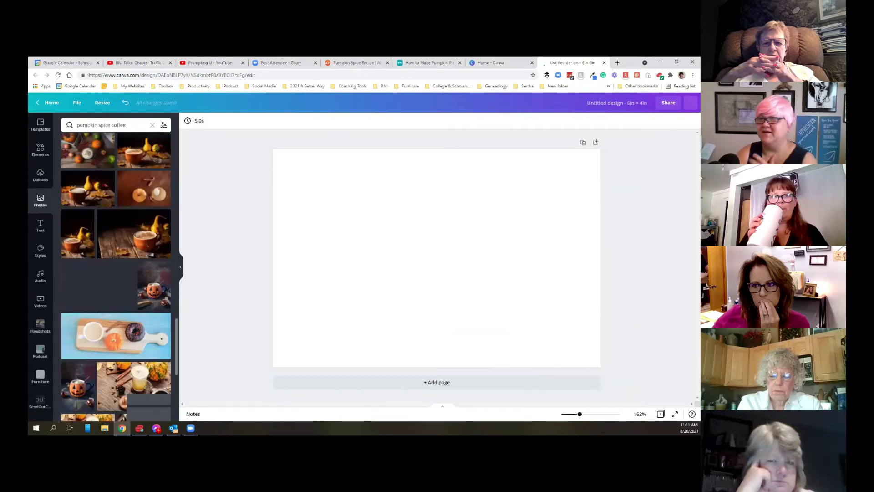
# - Place the pumpkin spice coffee photo and crop it so the orange mug sits right of centre
pyautogui.moveTo(135, 234)
pyautogui.mouseDown()
pyautogui.moveTo(375, 219)
pyautogui.moveTo(273, 146)
pyautogui.mouseUp()
pyautogui.doubleClick(321, 193)
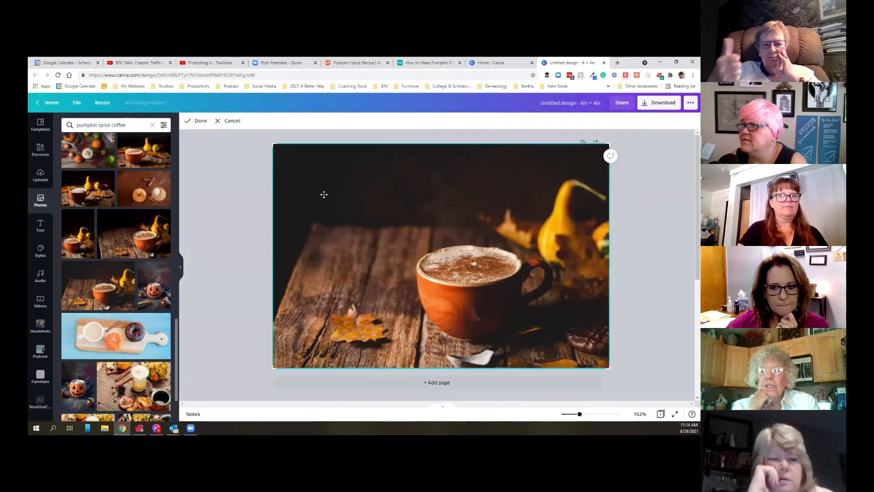
pyautogui.click(259, 139)
pyautogui.click(445, 267)
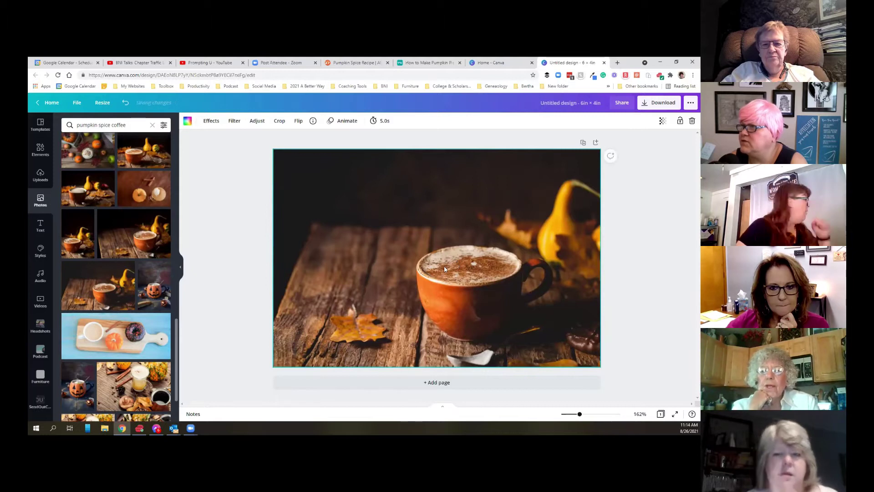
pyautogui.doubleClick(444, 266)
pyautogui.moveTo(445, 265)
pyautogui.mouseDown()
pyautogui.moveTo(359, 214)
pyautogui.moveTo(430, 214)
pyautogui.mouseUp()
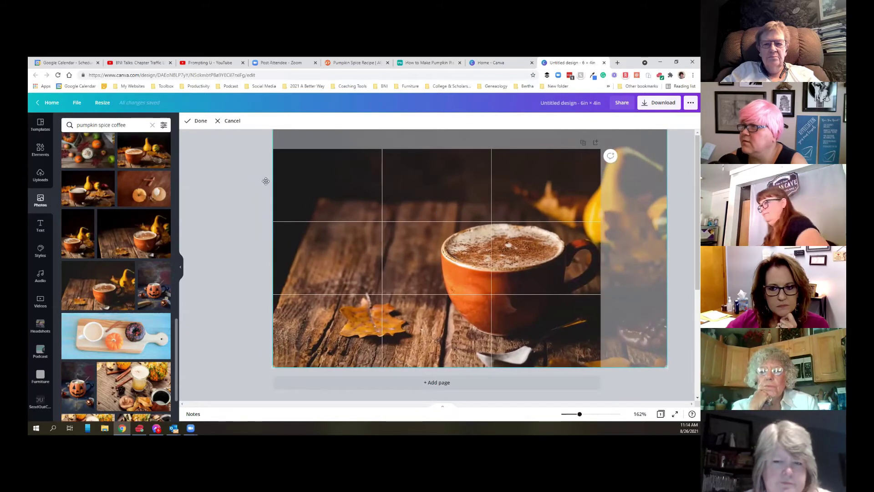
pyautogui.click(199, 122)
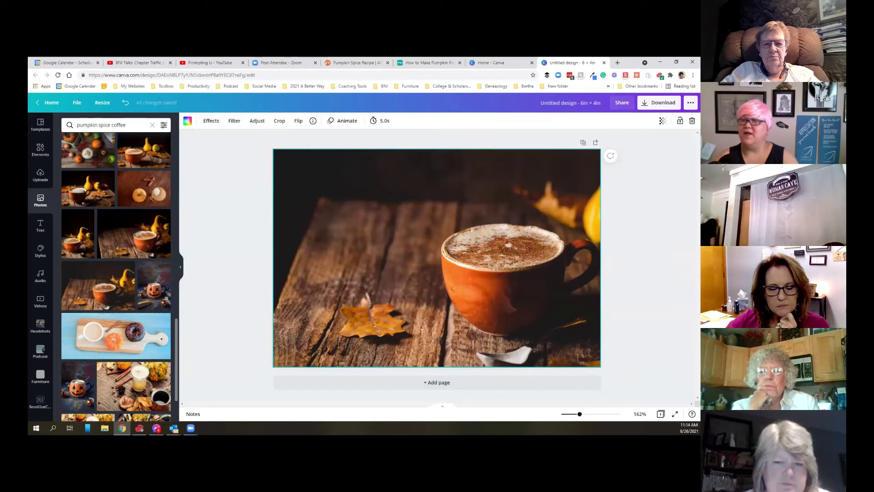
# - Bring up the Text panel for adding the title and recipe wording
pyautogui.click(48, 232)
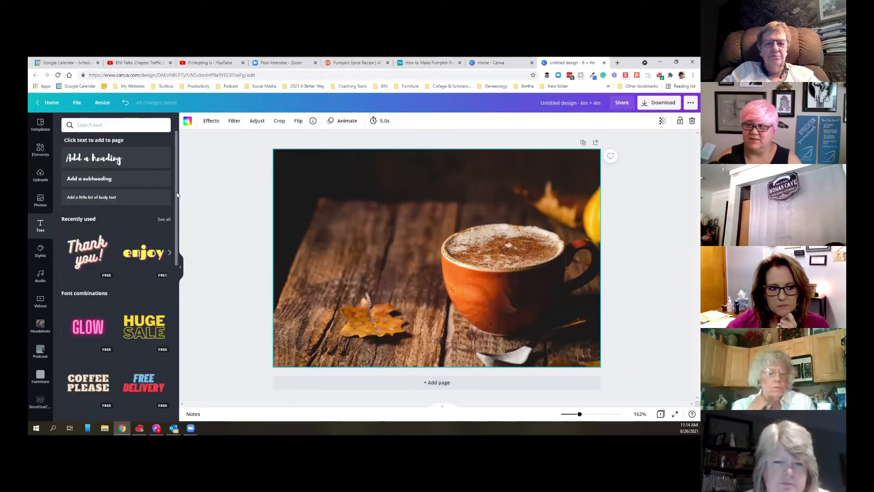
pyautogui.moveTo(178, 196); pyautogui.dragTo(167, 271)
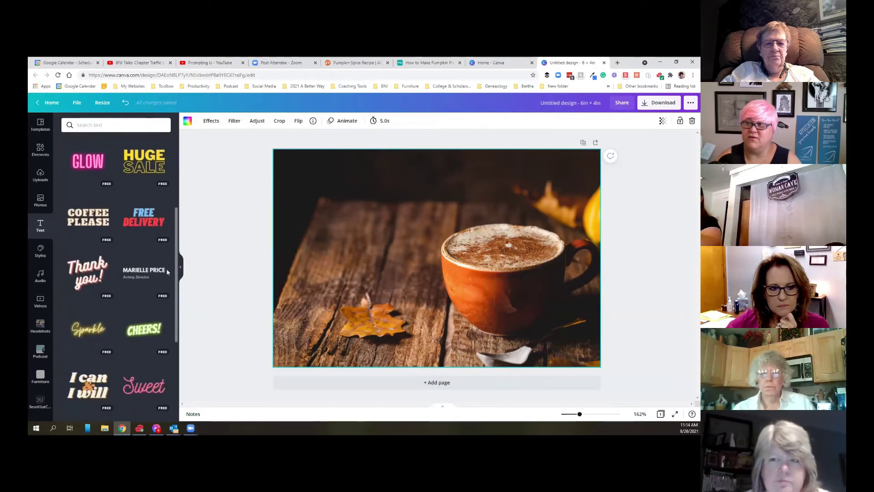
pyautogui.scroll(-2, 166, 269)
pyautogui.scroll(-3, 165, 311)
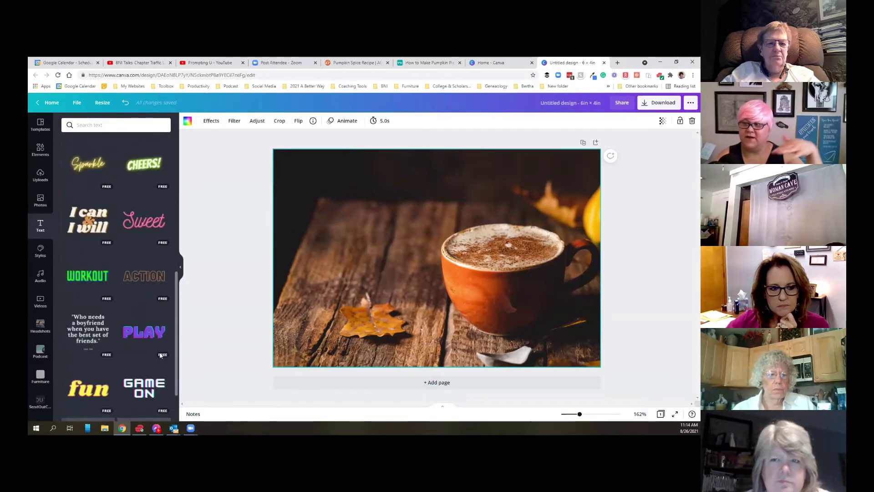
pyautogui.scroll(-3, 161, 310)
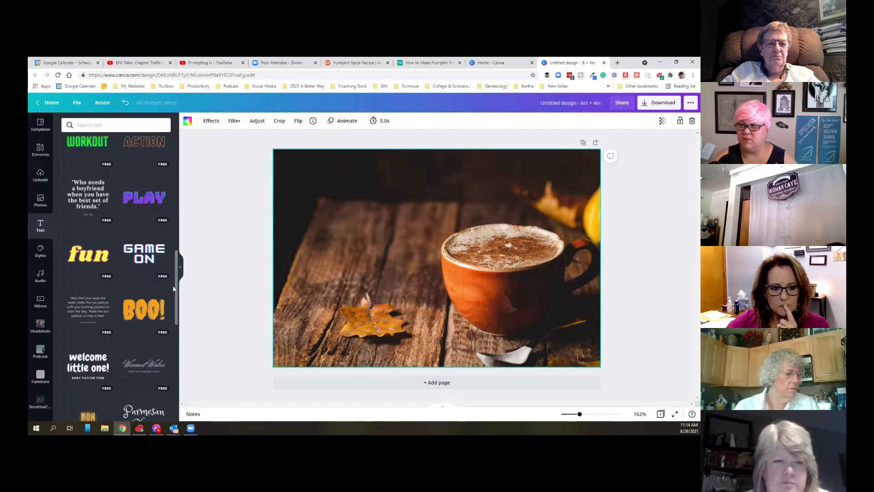
pyautogui.moveTo(176, 292); pyautogui.dragTo(171, 378)
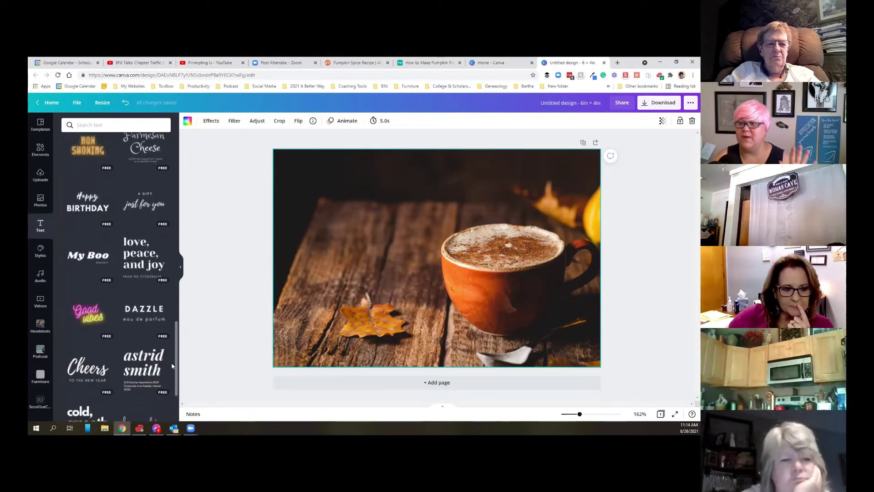
pyautogui.scroll(-1, 170, 373)
pyautogui.scroll(-1, 174, 374)
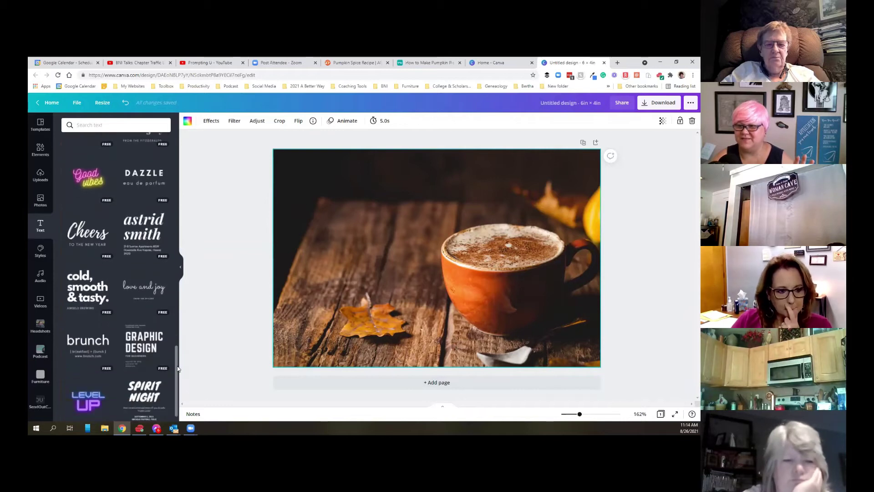
pyautogui.scroll(-1, 177, 375)
pyautogui.scroll(-1, 177, 375)
pyautogui.scroll(-1, 174, 385)
pyautogui.scroll(-1, 172, 397)
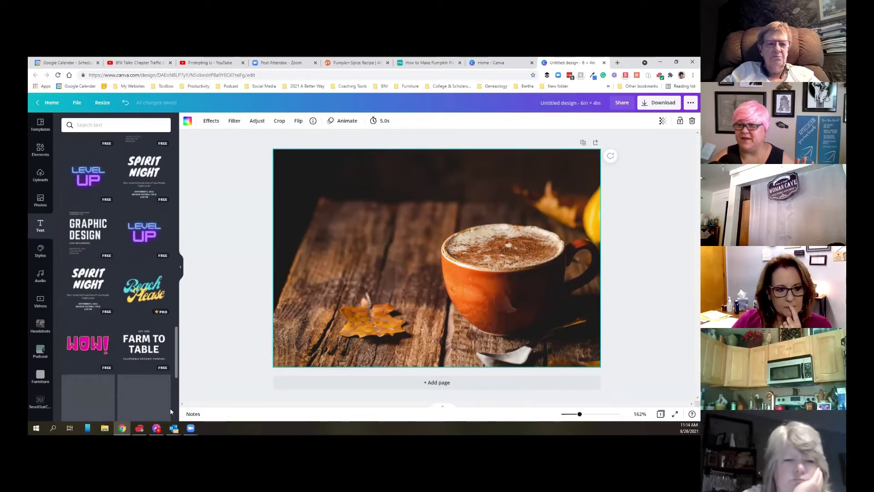
pyautogui.scroll(-1, 170, 408)
pyautogui.scroll(-1, 176, 356)
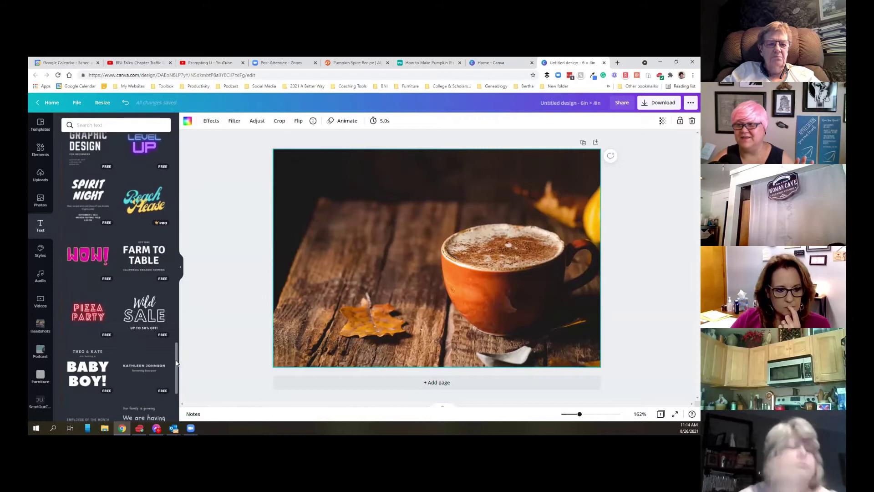
pyautogui.scroll(-1, 174, 365)
pyautogui.scroll(-1, 173, 378)
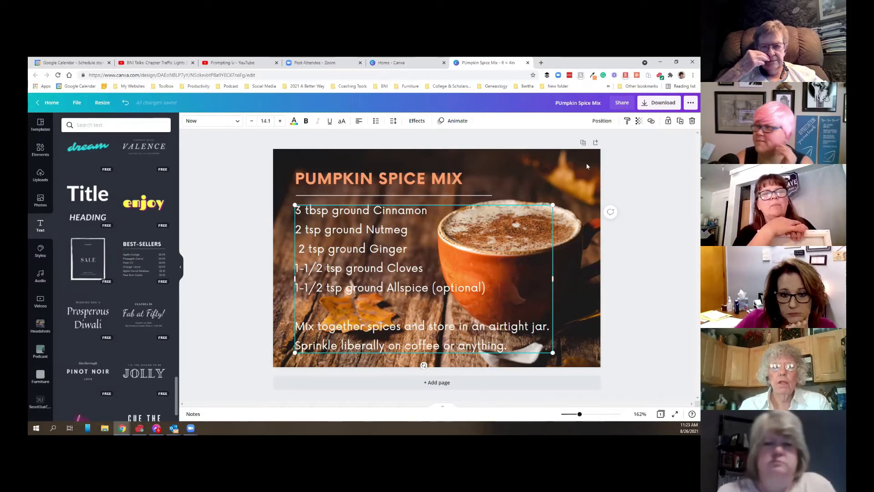
# - Clear the selection, then select the recipe text box on the card
pyautogui.click(623, 257)
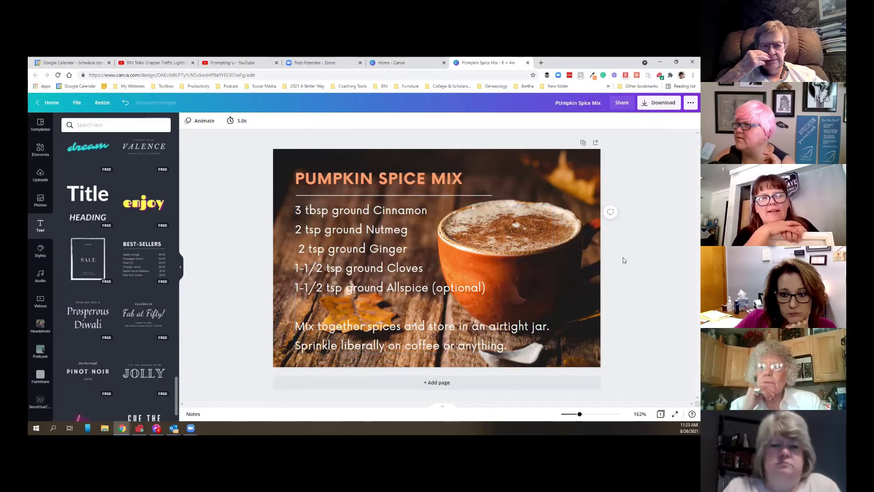
pyautogui.click(420, 324)
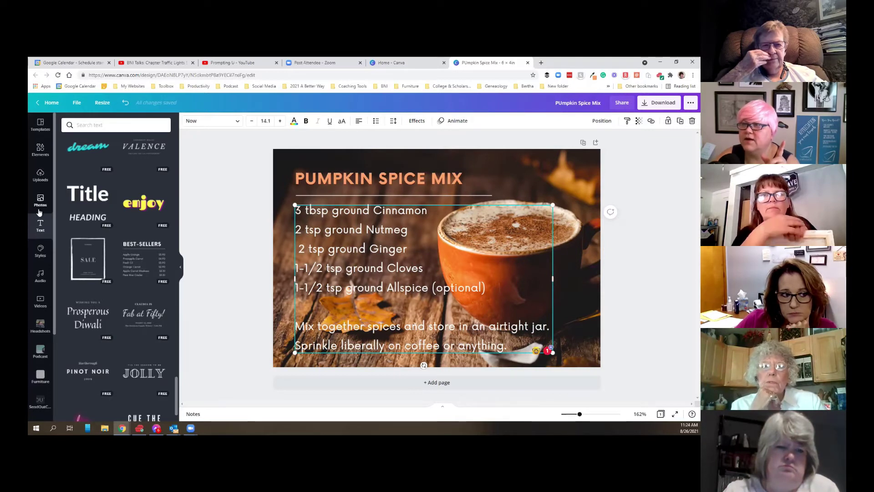
# - Add a square shape and stretch it to full card height across the recipe text
pyautogui.click(40, 150)
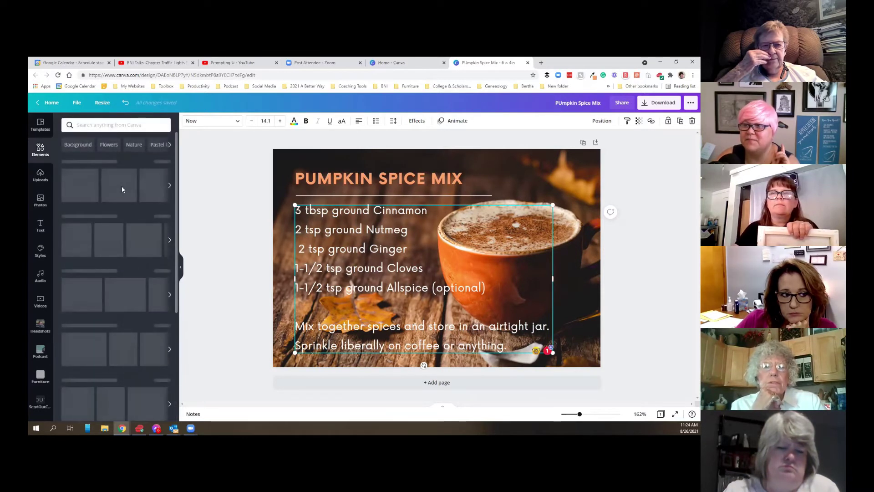
pyautogui.moveTo(97, 223); pyautogui.dragTo(299, 173)
pyautogui.moveTo(349, 282); pyautogui.dragTo(347, 367)
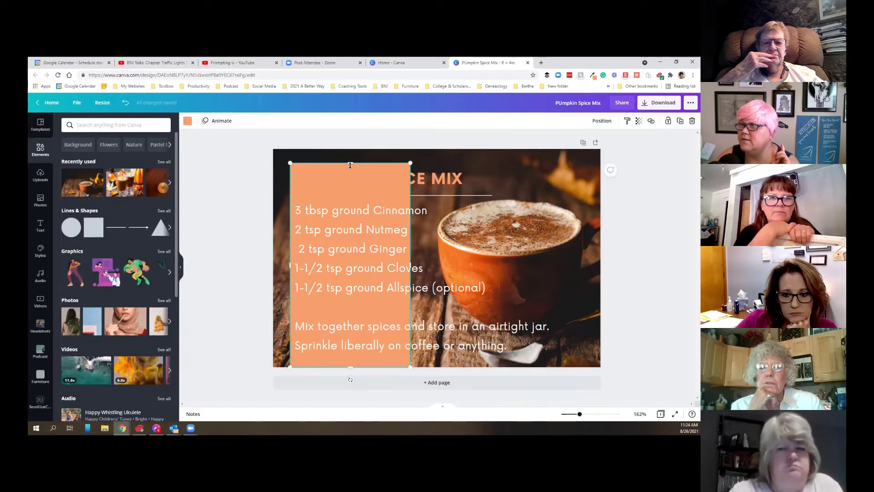
pyautogui.moveTo(350, 164); pyautogui.dragTo(348, 152)
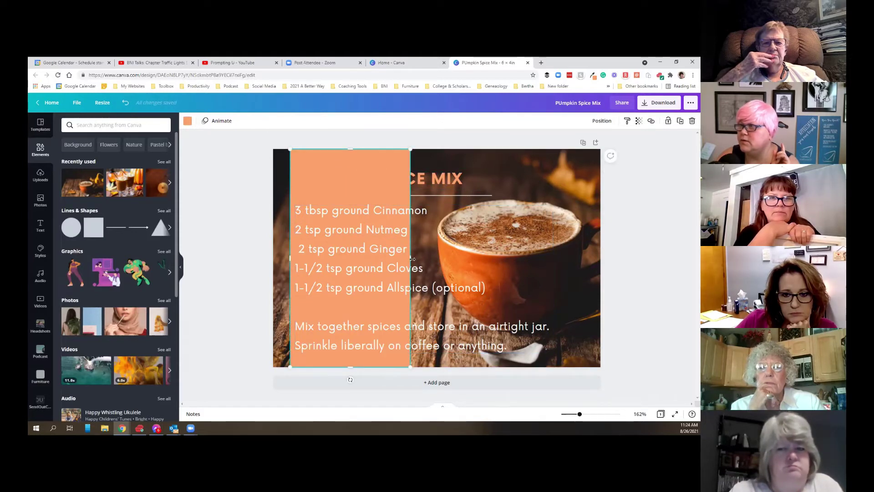
pyautogui.moveTo(412, 259); pyautogui.dragTo(485, 267)
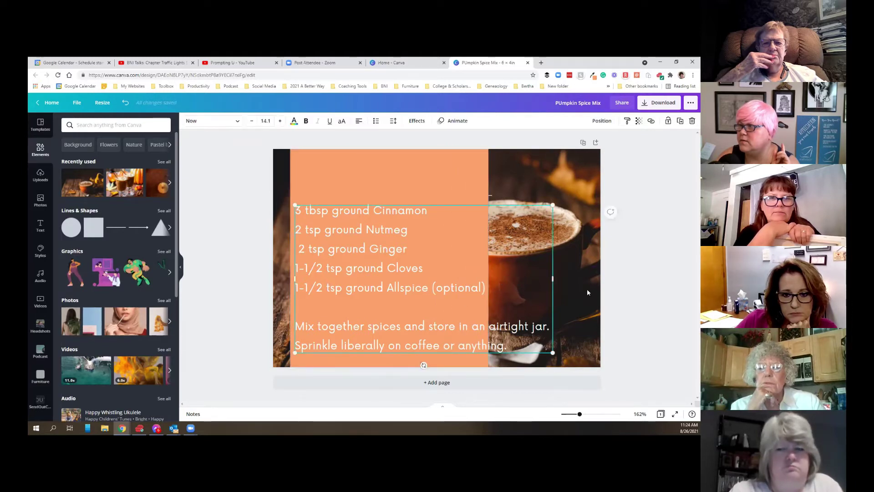
pyautogui.hotkey('ctrl', '0')
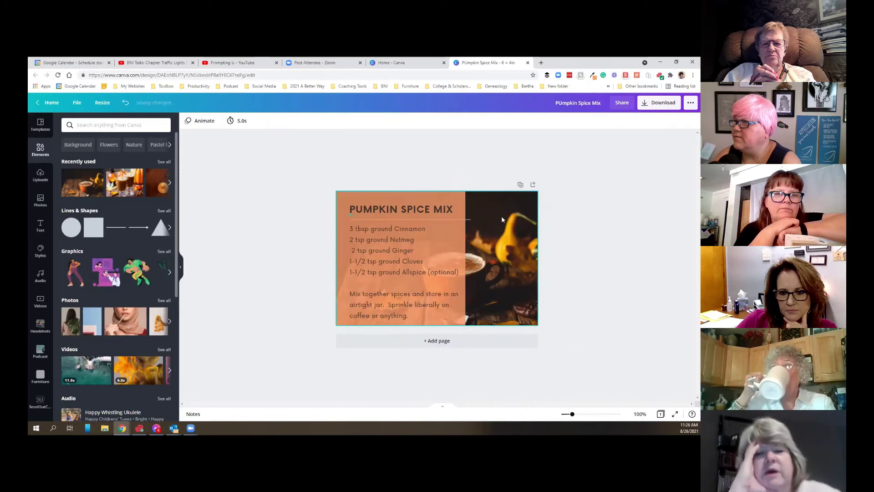
# - Widen the orange rectangle slightly behind the recipe text
pyautogui.click(501, 216)
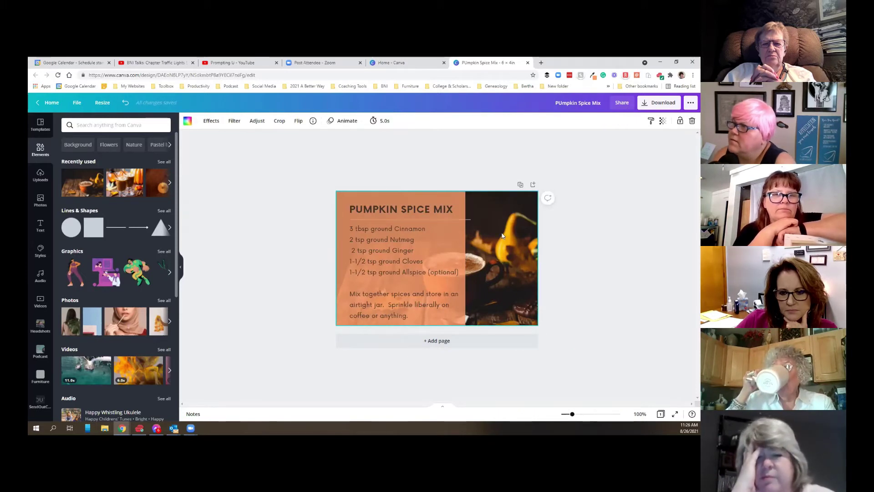
pyautogui.click(462, 265)
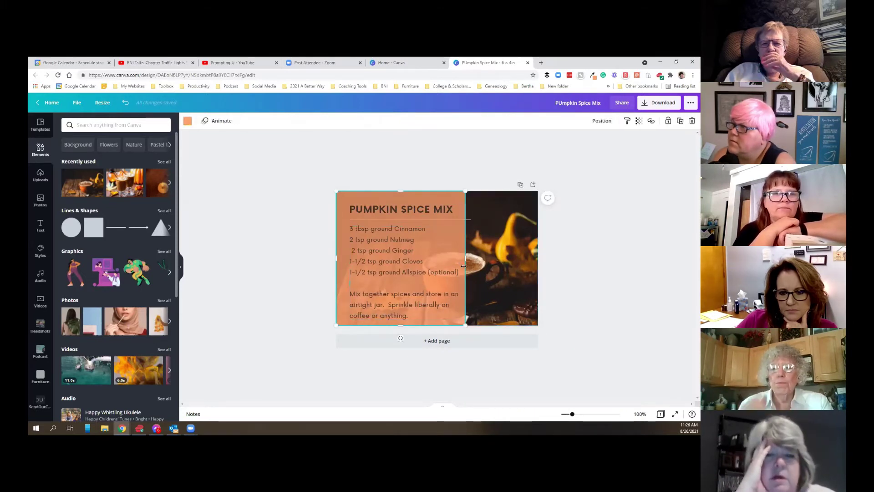
pyautogui.moveTo(464, 265); pyautogui.dragTo(478, 259)
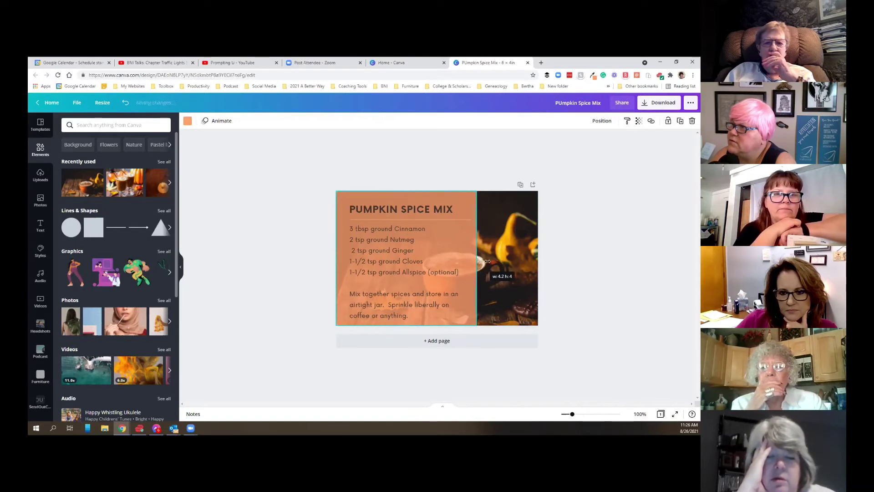
pyautogui.click(527, 251)
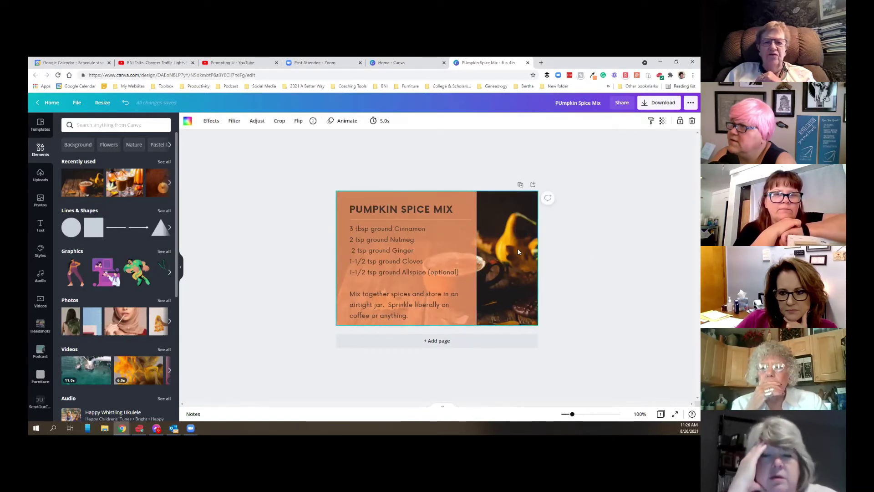
# - Enlarge the background photo within its frame so the latte mug shows beside the panel
pyautogui.doubleClick(507, 254)
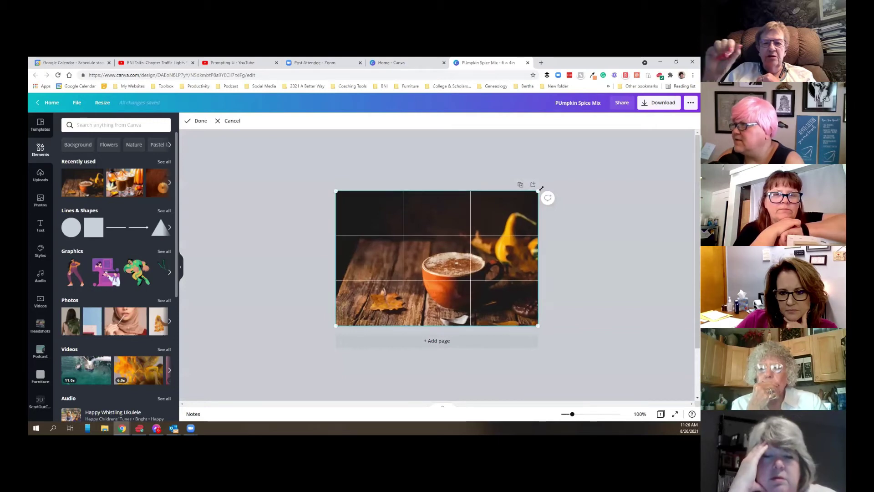
pyautogui.moveTo(542, 188)
pyautogui.mouseDown()
pyautogui.moveTo(617, 162)
pyautogui.moveTo(601, 165)
pyautogui.mouseUp()
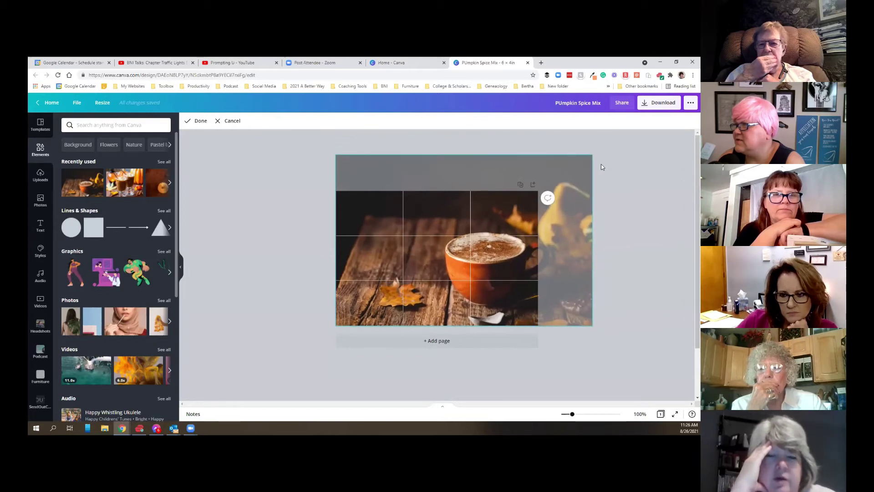
pyautogui.click(197, 120)
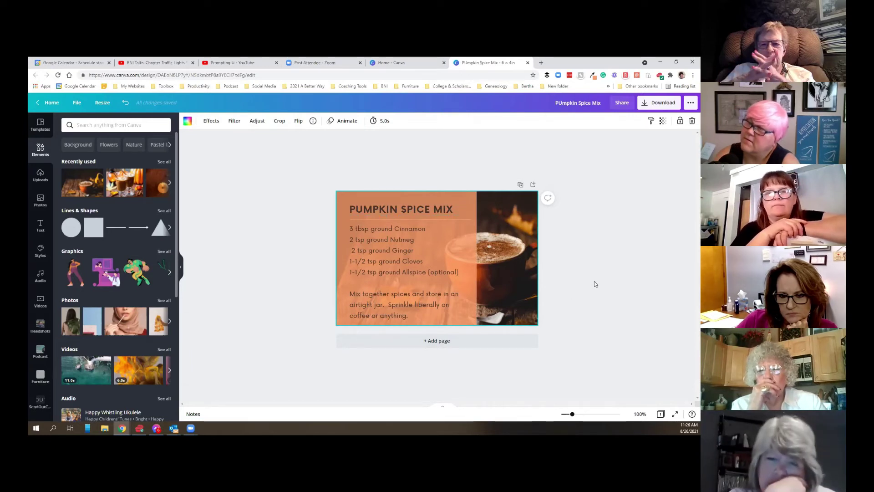
# - Narrow the orange panel from its left edge to leave a photo strip
pyautogui.click(338, 263)
pyautogui.moveTo(336, 263); pyautogui.dragTo(347, 259)
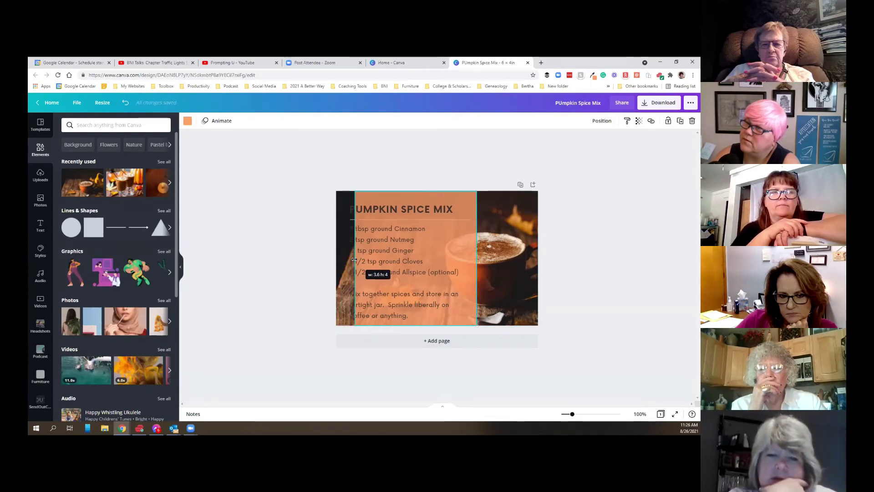
pyautogui.moveTo(355, 261); pyautogui.dragTo(358, 262)
# - Make the recipe text one size smaller, narrow its box, and align the title with it
pyautogui.click(351, 273)
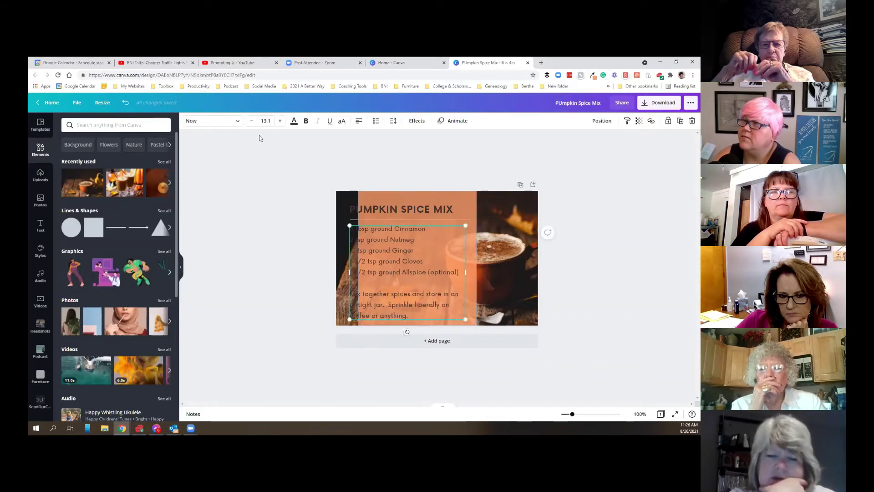
pyautogui.click(251, 121)
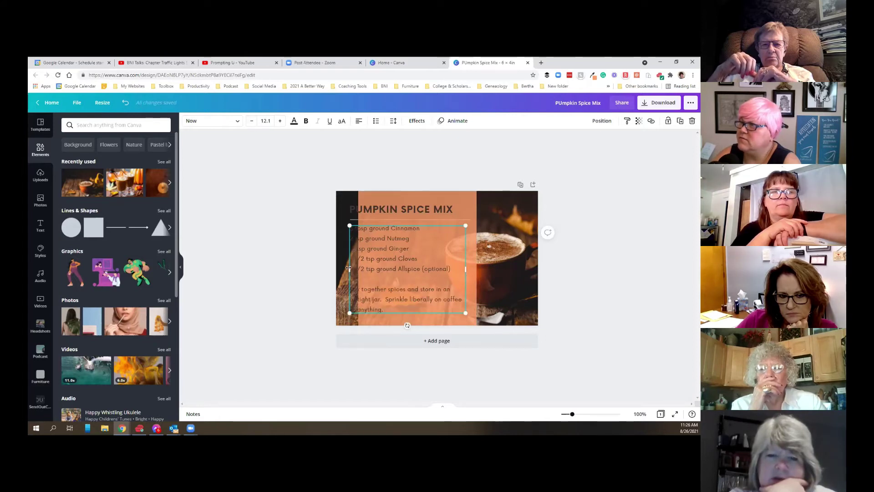
pyautogui.moveTo(352, 268); pyautogui.dragTo(364, 268)
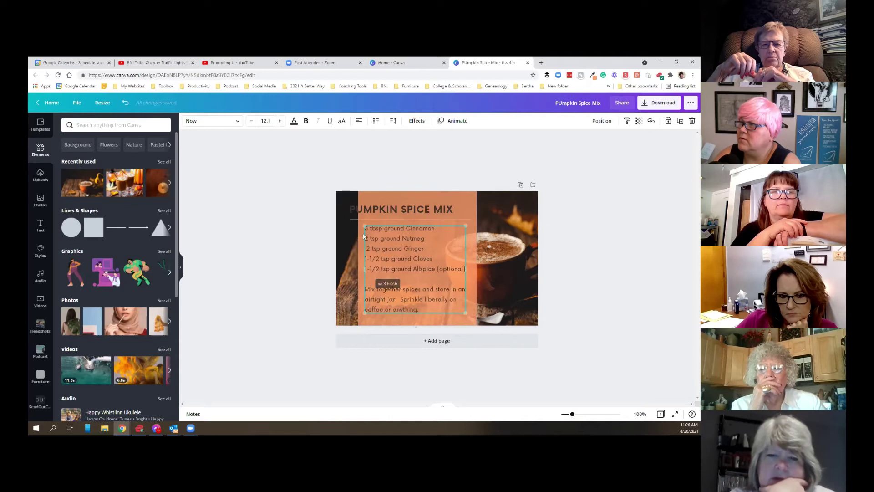
pyautogui.click(364, 209)
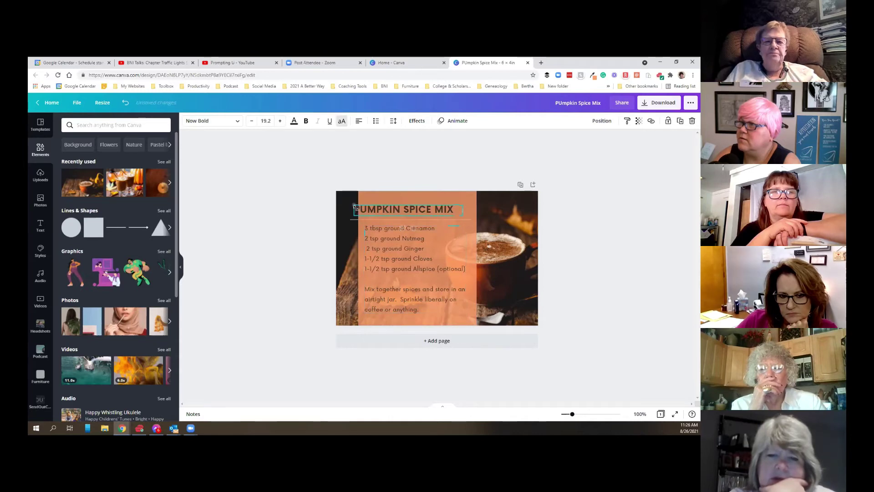
pyautogui.moveTo(351, 210); pyautogui.dragTo(358, 210)
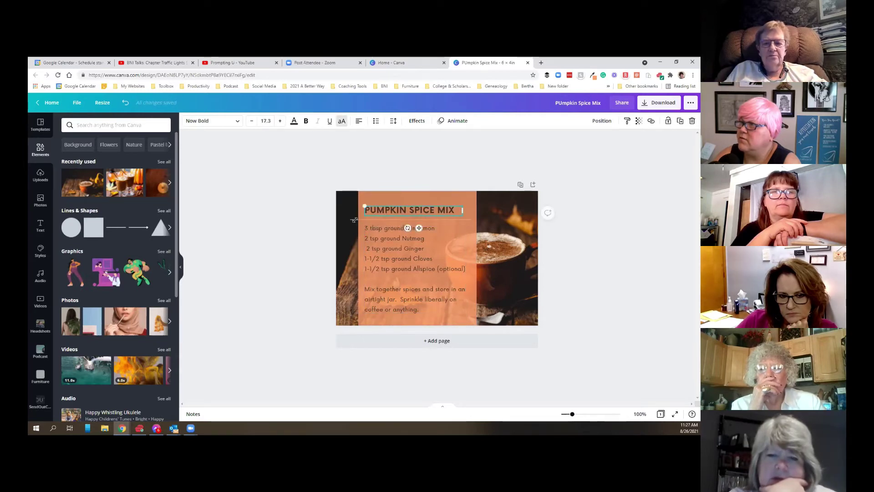
pyautogui.click(351, 219)
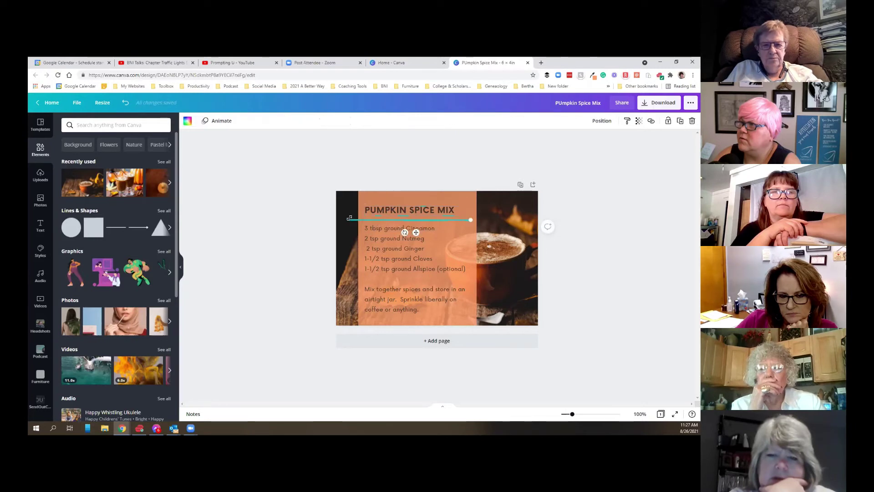
pyautogui.click(266, 231)
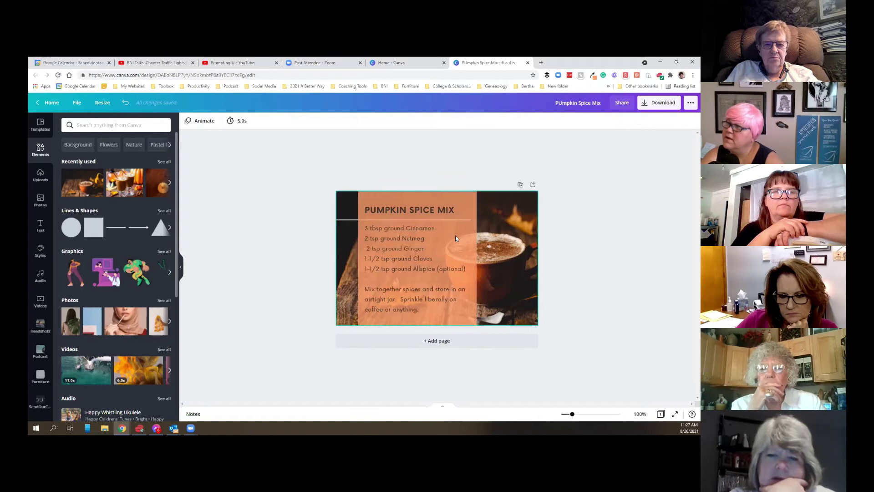
# - Swap the background for a pumpkin spice photo and flip it horizontally
pyautogui.click(40, 201)
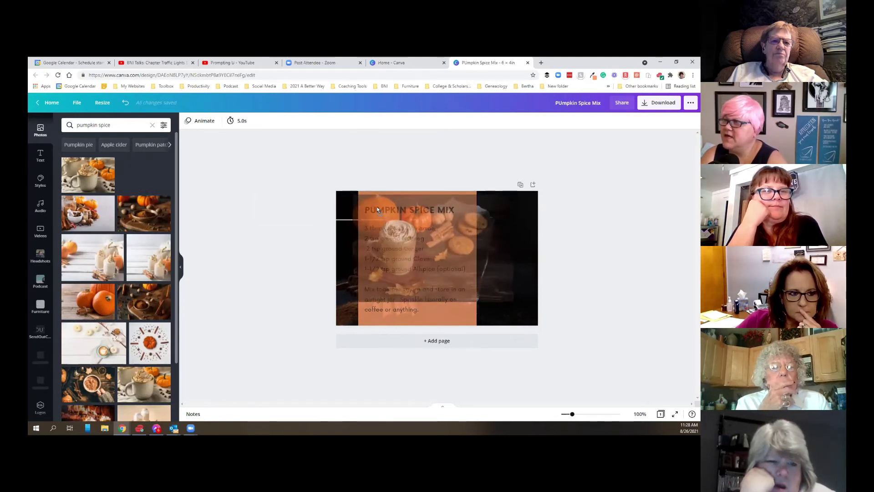
pyautogui.moveTo(143, 173); pyautogui.dragTo(344, 202)
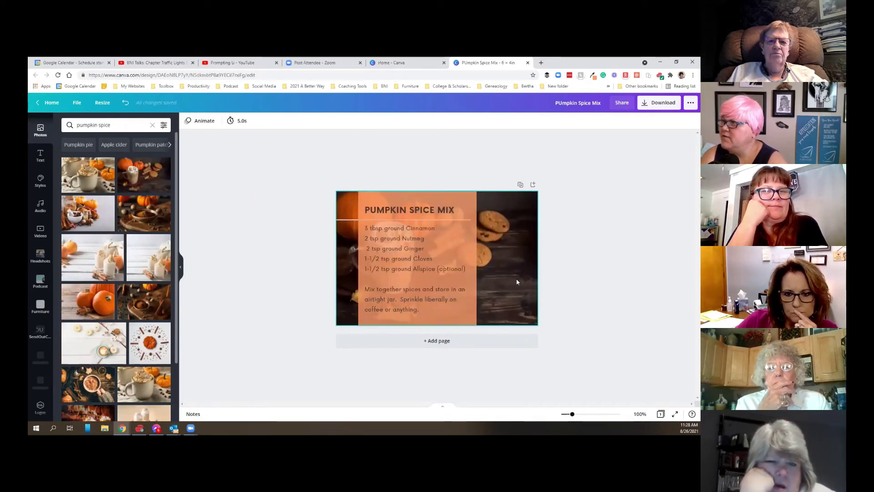
pyautogui.click(386, 259)
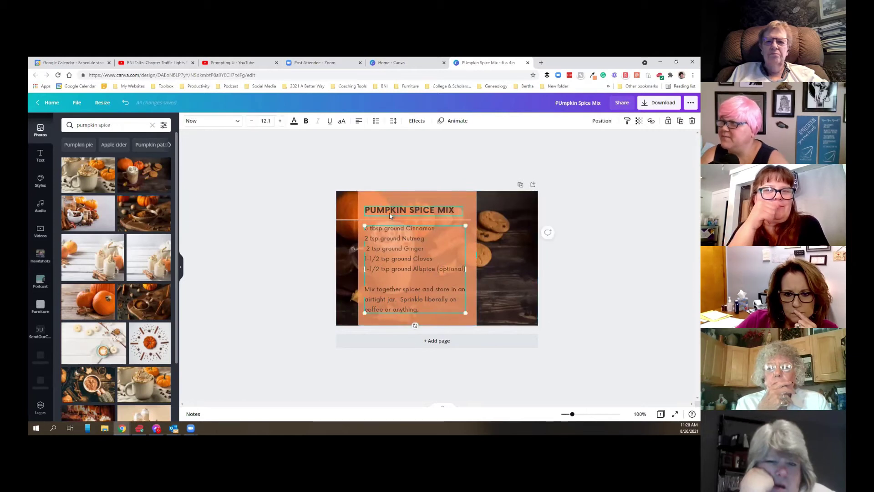
pyautogui.click(502, 256)
pyautogui.click(298, 122)
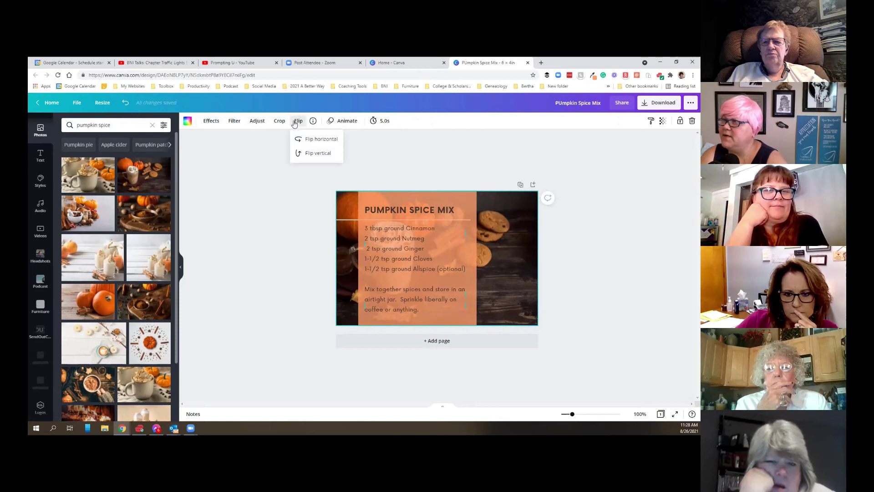
pyautogui.click(318, 138)
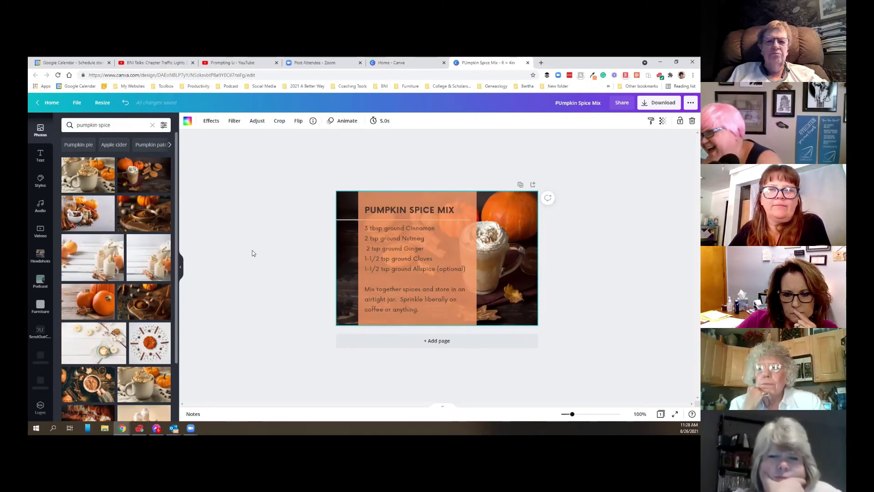
# - Fill the recipe text box with the light tan swatch from Photo Colors
pyautogui.click(450, 201)
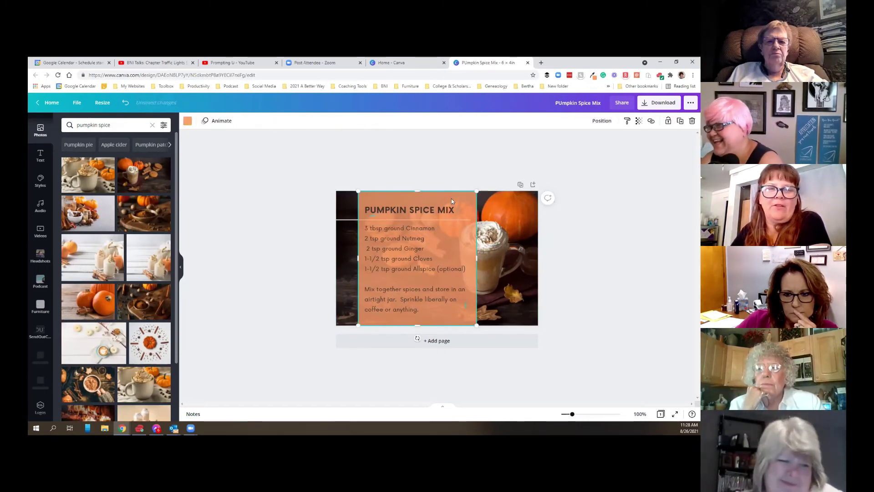
pyautogui.click(188, 121)
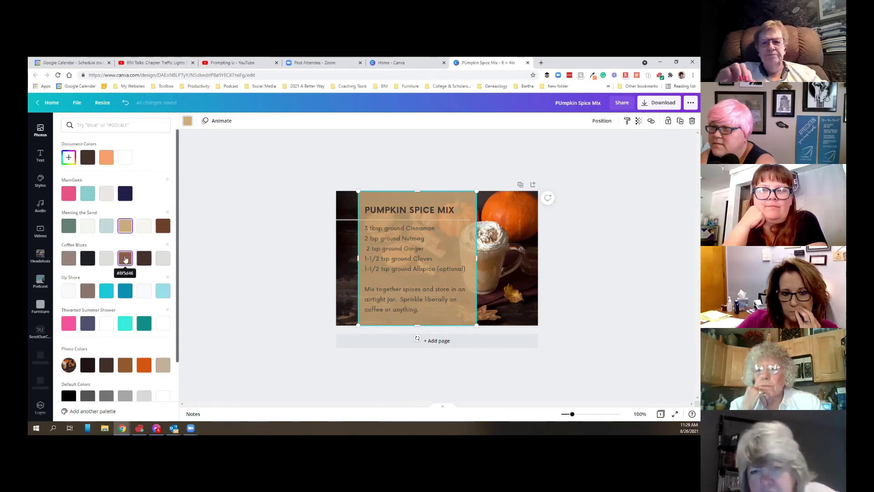
pyautogui.scroll(-2, 93, 277)
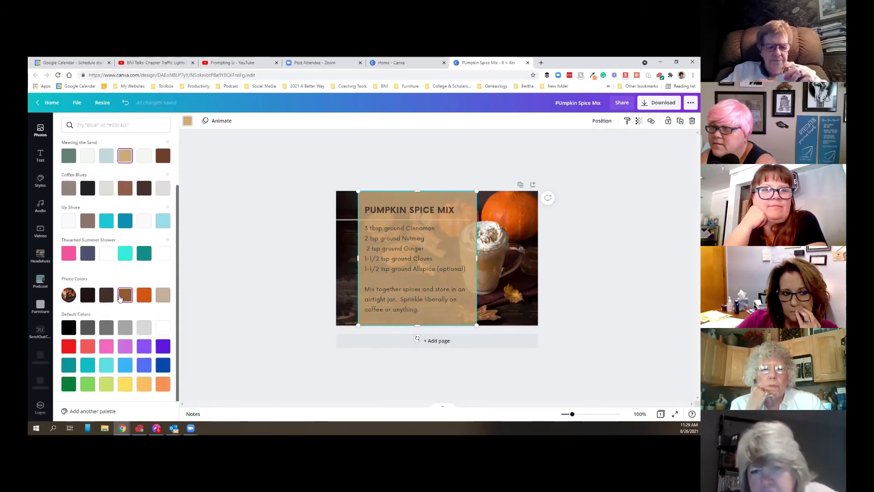
pyautogui.click(124, 295)
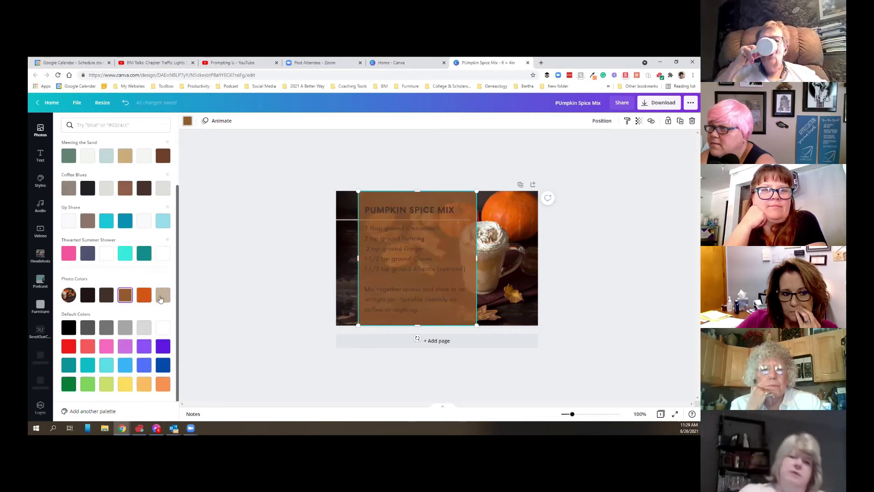
pyautogui.click(161, 296)
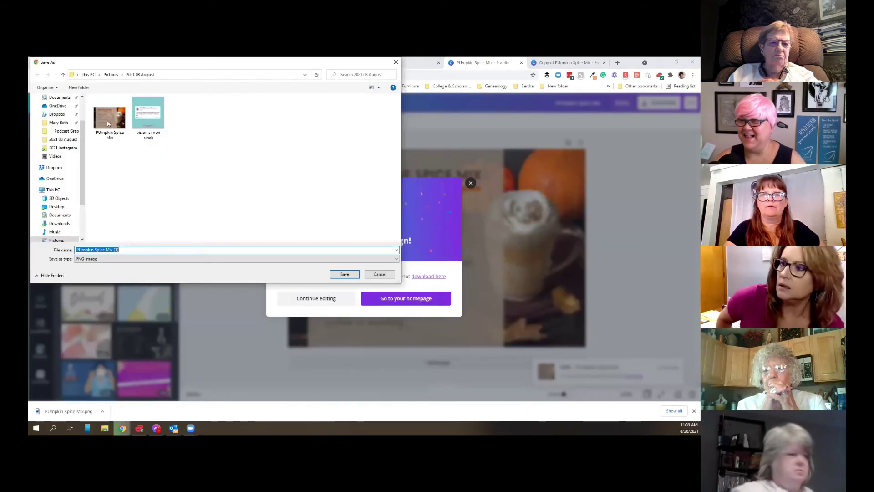
# - Save the PNG over the existing 'PUmpkin Spice Mix' file and continue editing
pyautogui.click(109, 120)
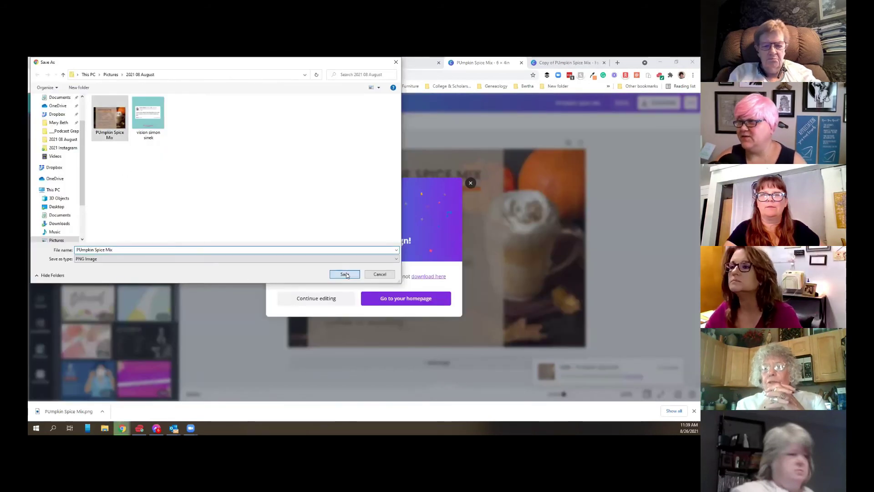
pyautogui.click(344, 274)
pyautogui.click(385, 244)
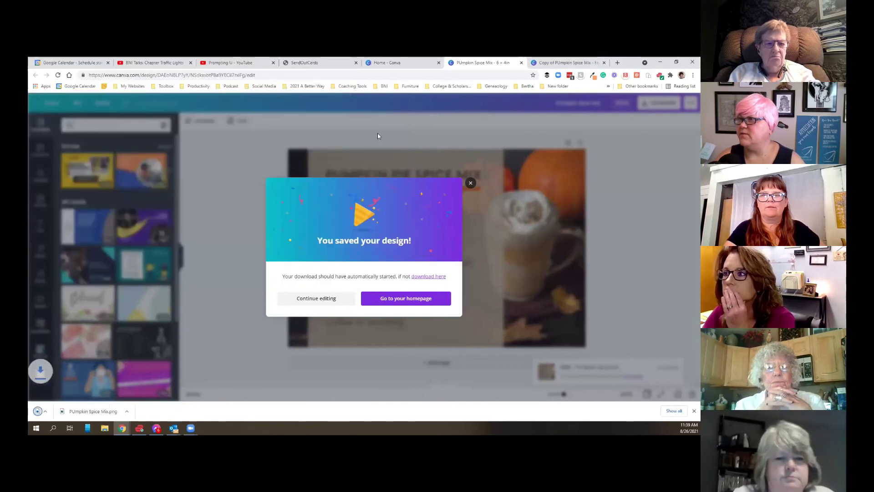
pyautogui.click(470, 183)
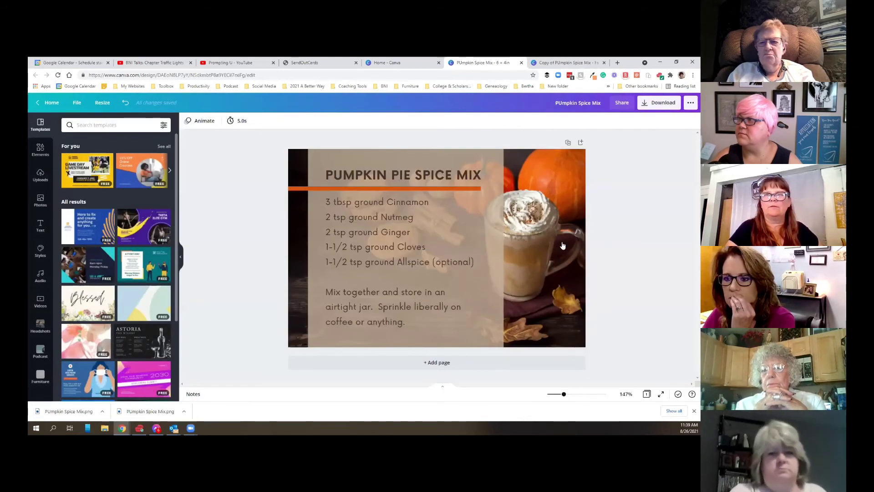
# - Copy the Canva share link, then put the PUmpkin Spice Mix image on the SendOutCards card front
pyautogui.click(607, 203)
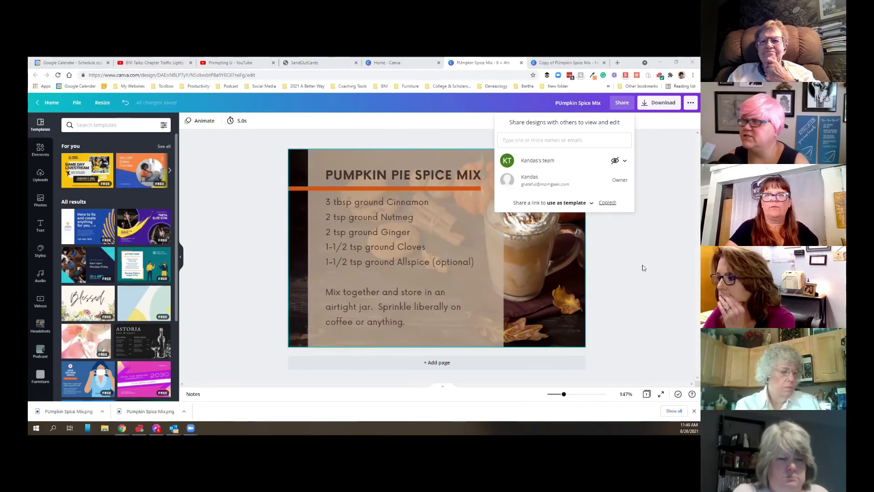
pyautogui.click(657, 253)
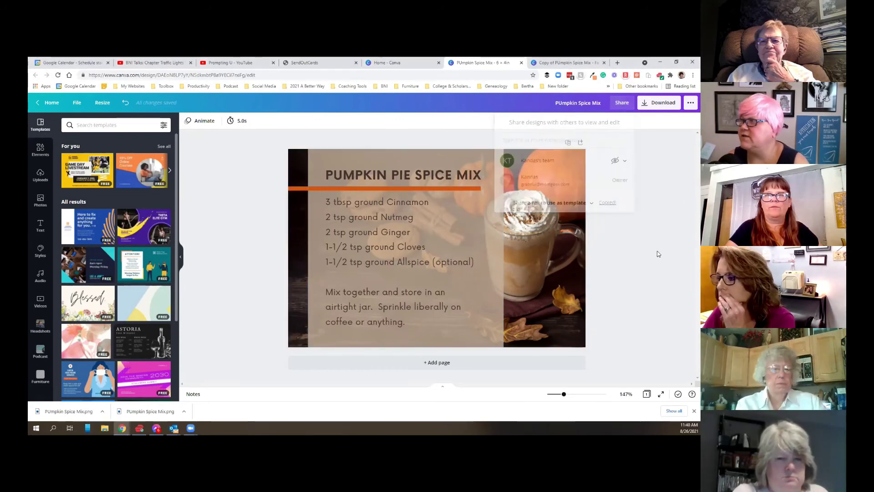
pyautogui.click(319, 63)
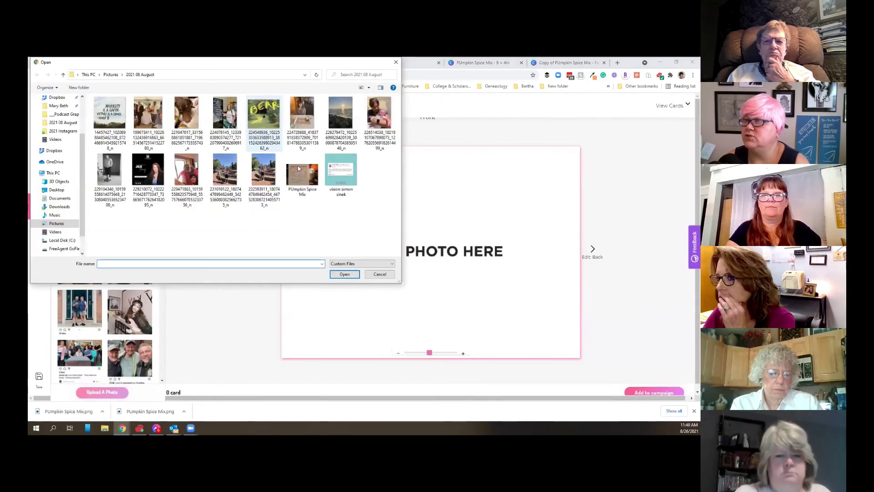
pyautogui.doubleClick(302, 177)
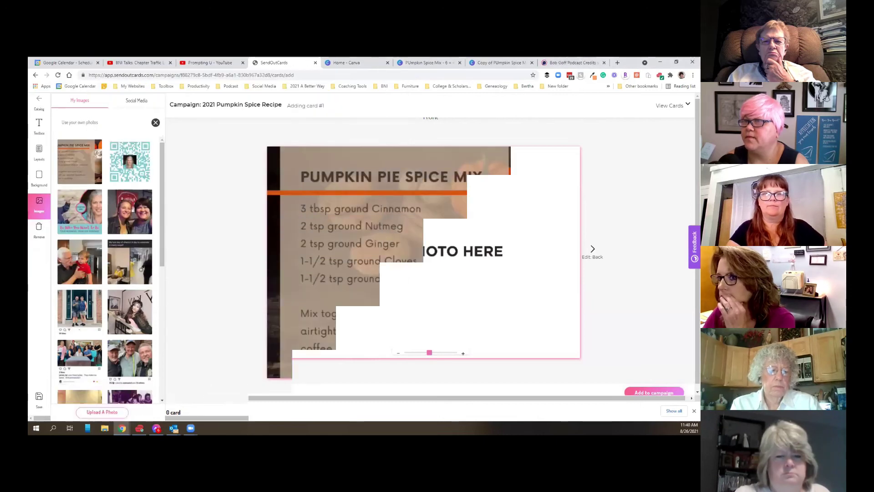
# - Set the card's back message font to Pencil
pyautogui.click(606, 260)
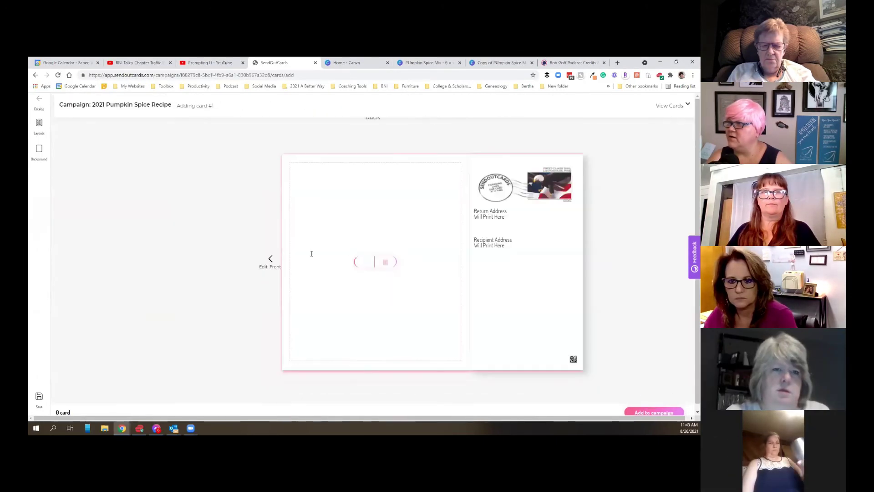
pyautogui.click(363, 260)
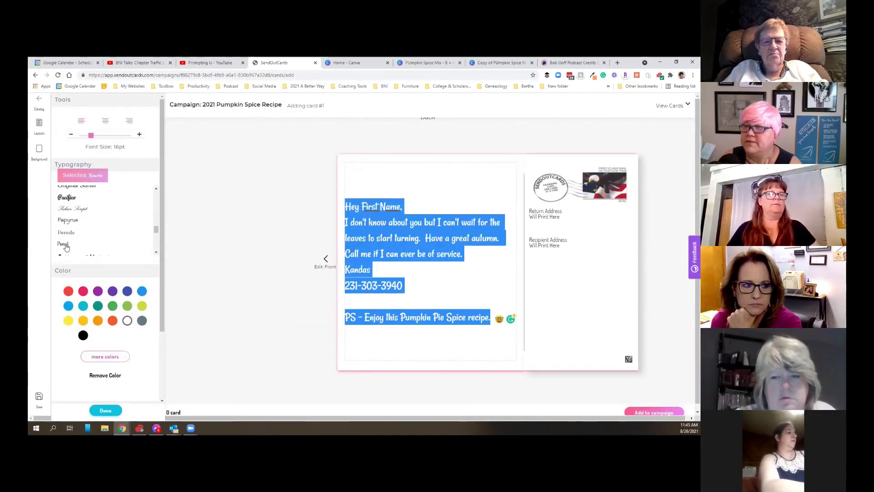
pyautogui.click(63, 244)
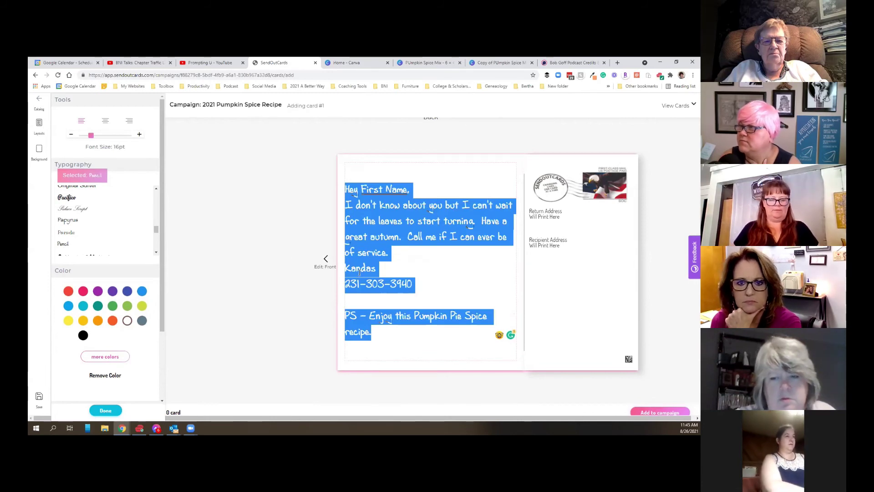
pyautogui.click(576, 272)
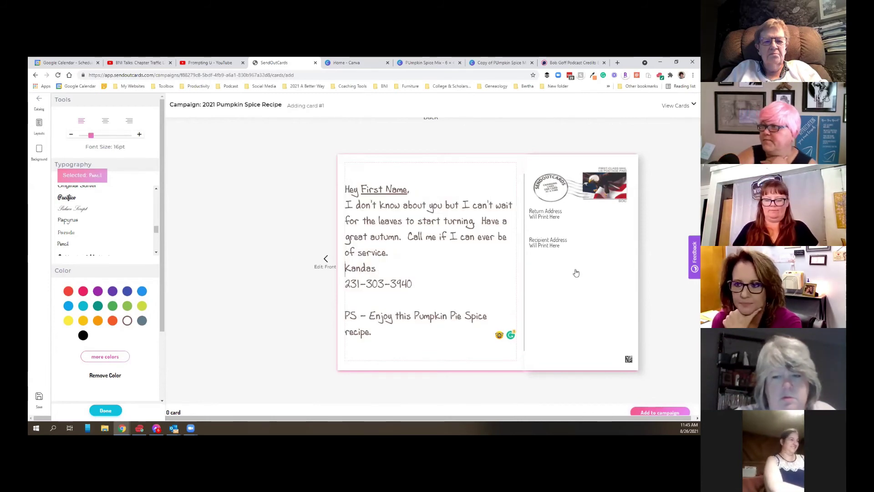
# - Right-align the sign-off and phone number, indent the opening line, and save the card
pyautogui.press('Return')
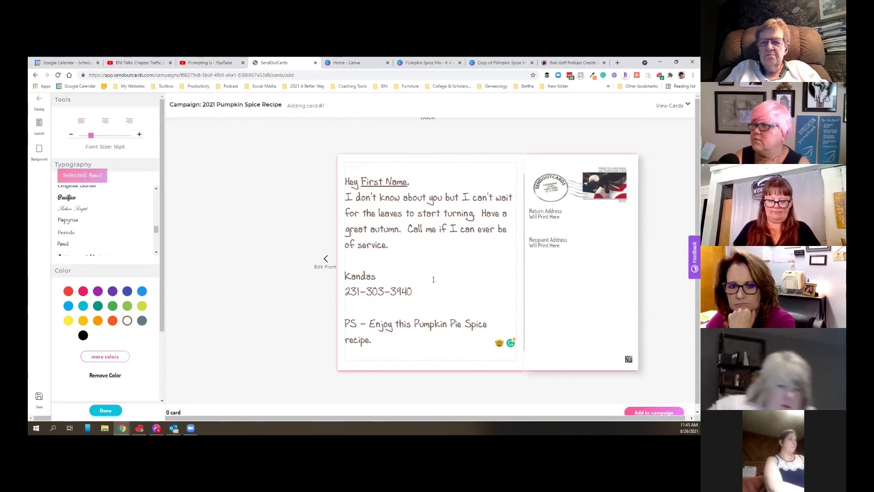
pyautogui.moveTo(412, 291); pyautogui.dragTo(344, 276)
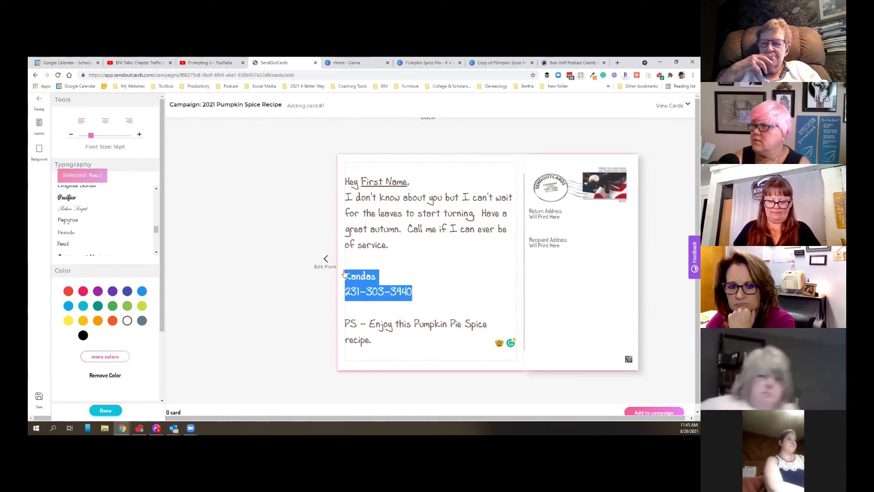
pyautogui.click(128, 120)
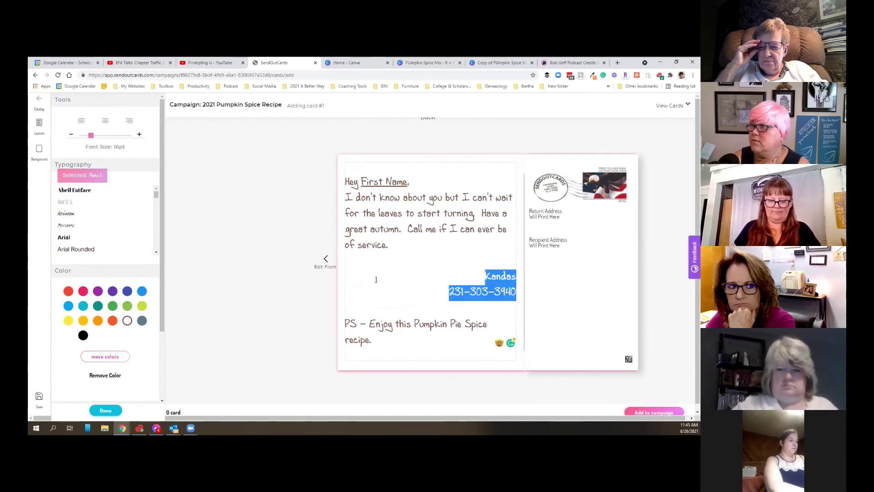
pyautogui.click(409, 248)
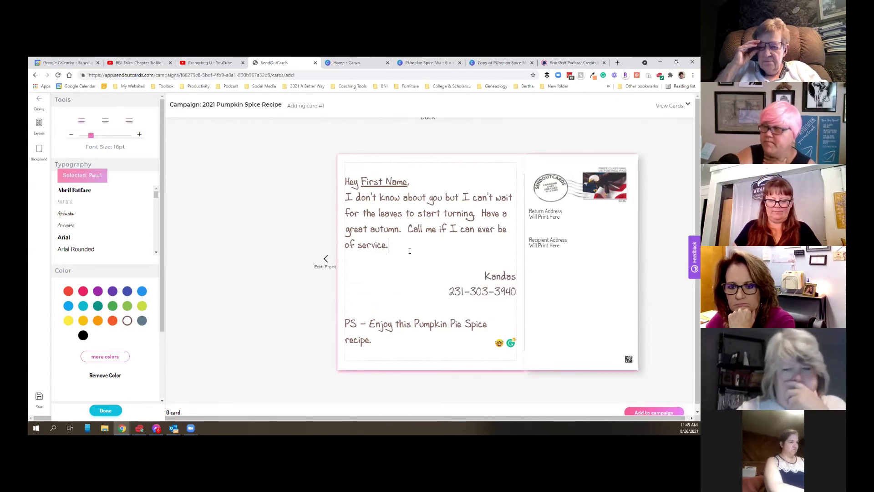
pyautogui.press('Delete')
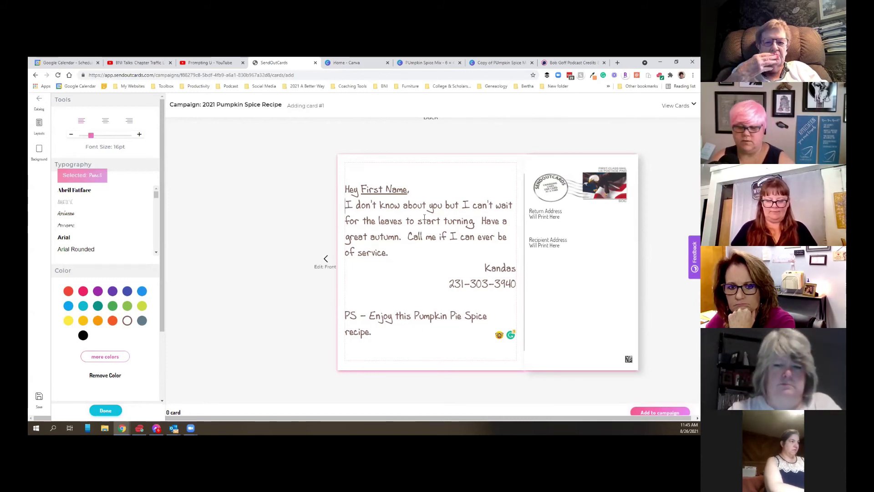
pyautogui.press('Tab')
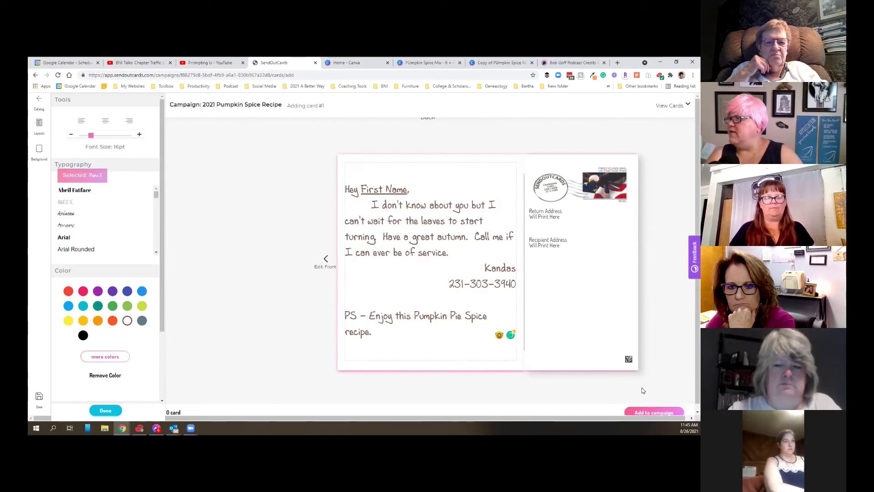
pyautogui.click(641, 413)
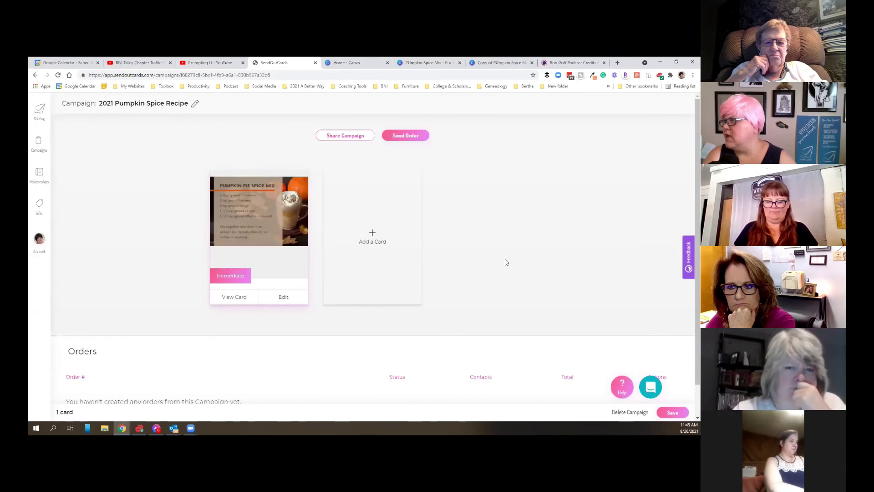
# - Save the campaign and create an order with all its items selected
pyautogui.click(671, 415)
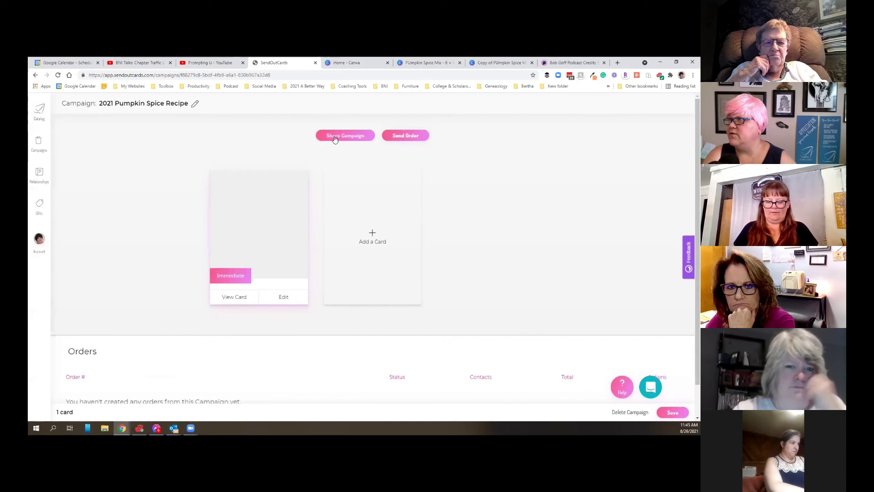
pyautogui.click(414, 137)
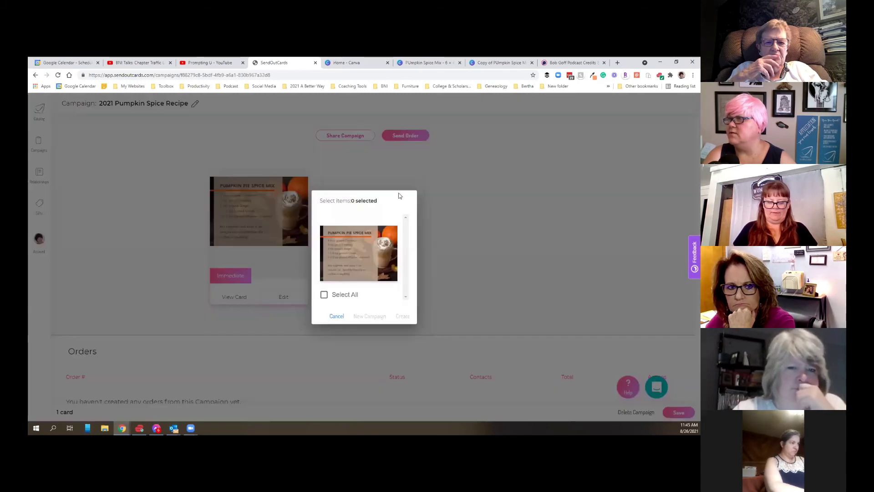
pyautogui.click(324, 296)
pyautogui.click(403, 317)
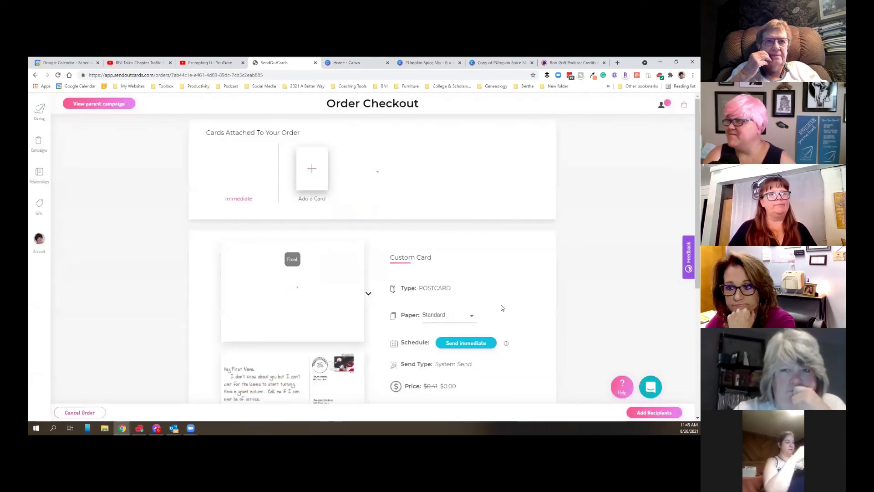
pyautogui.scroll(-1, 536, 297)
pyautogui.scroll(-2, 536, 297)
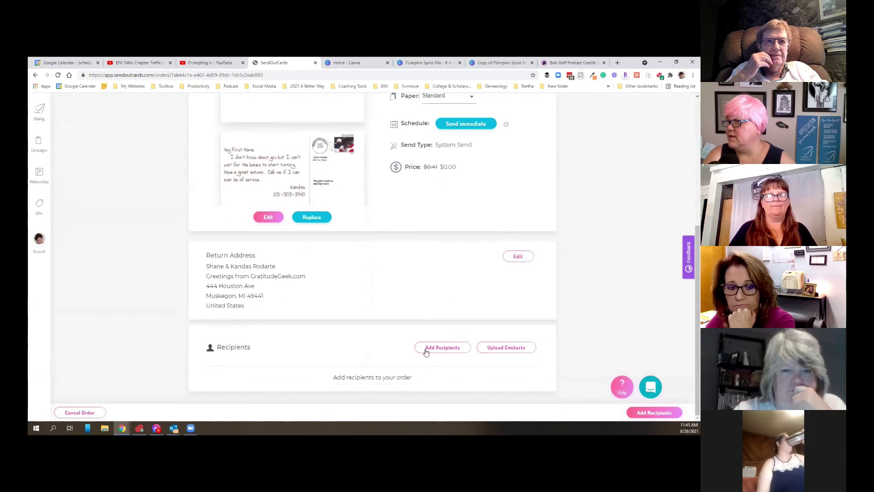
# - Send the postcard order to eight recipients for $2.88 and close the confirmation
pyautogui.click(426, 348)
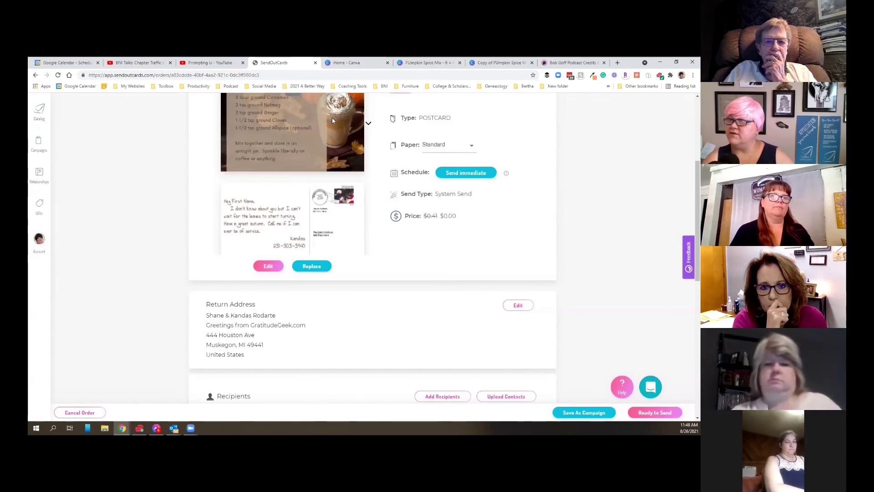
pyautogui.scroll(-5, 243, 224)
pyautogui.scroll(-1, 563, 418)
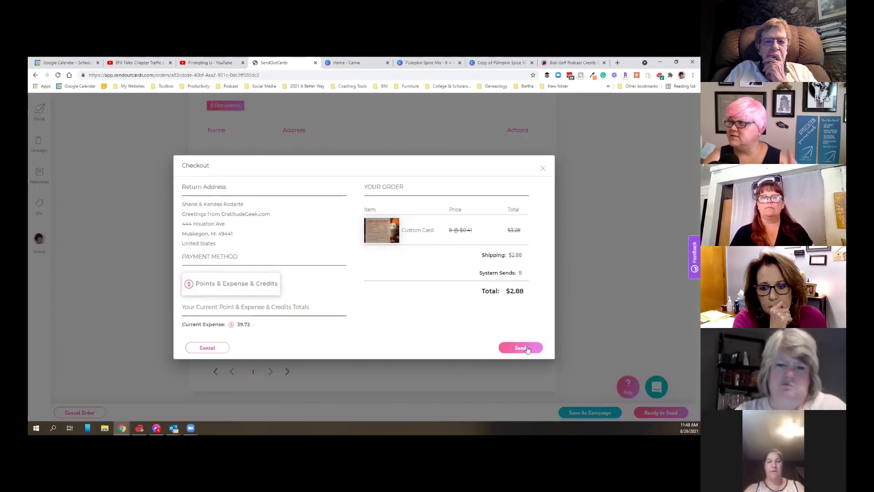
pyautogui.click(527, 348)
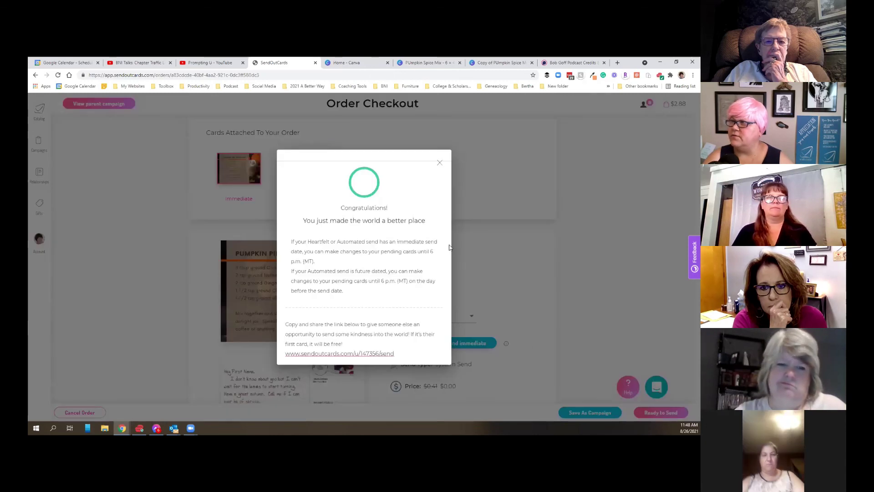
pyautogui.click(439, 167)
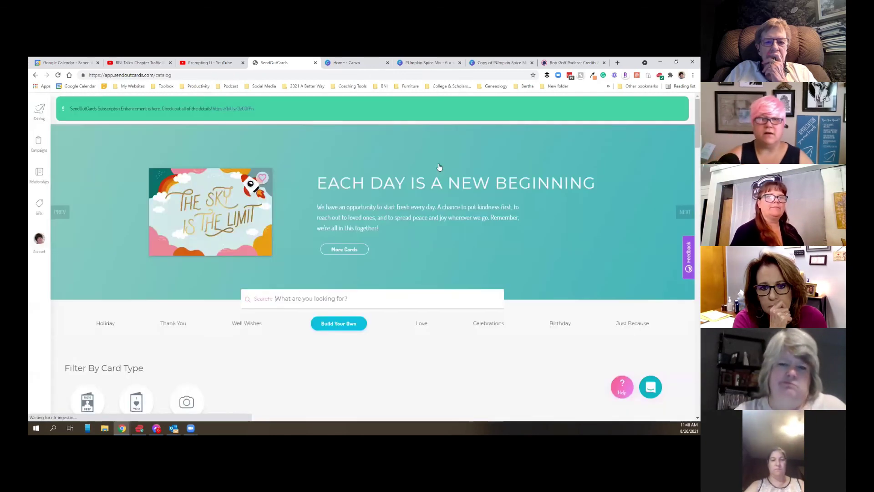